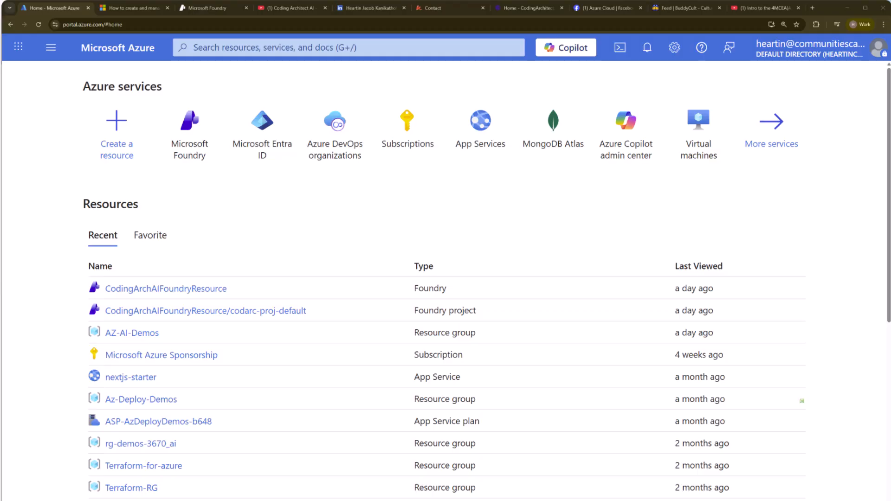
Step: Look through the Coding Architect AI channel, the Cloudericks intro video, the presenter's LinkedIn profile and the Coding Architect contact page
left_click(288, 8)
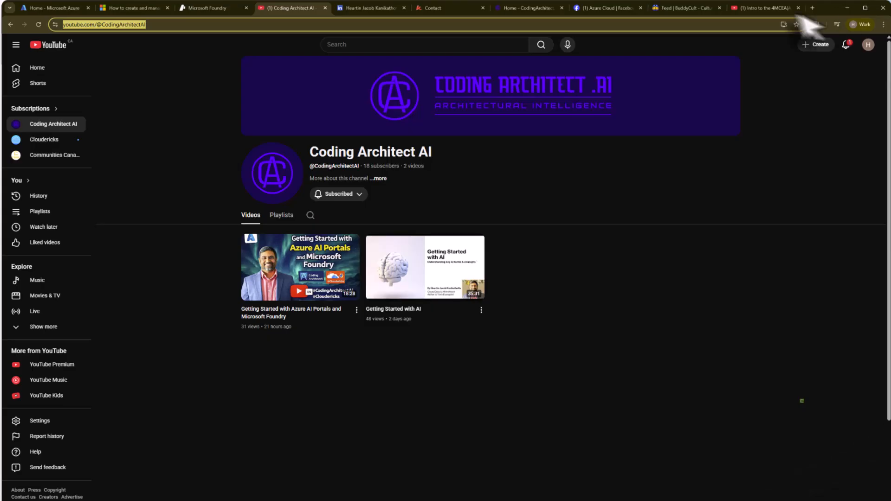
left_click(758, 8)
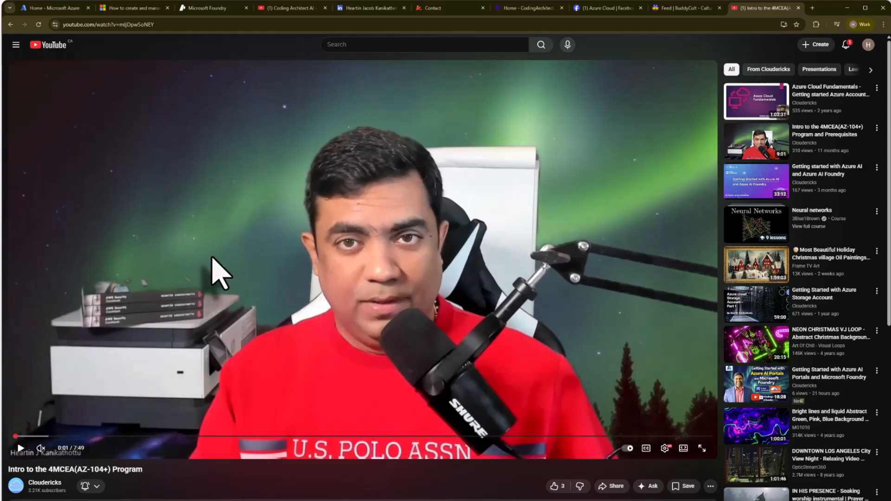
left_click(286, 8)
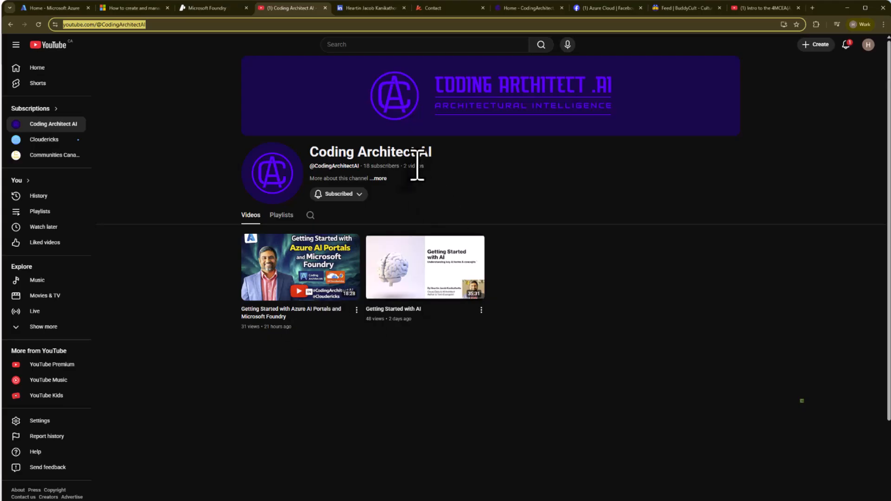
left_click(360, 8)
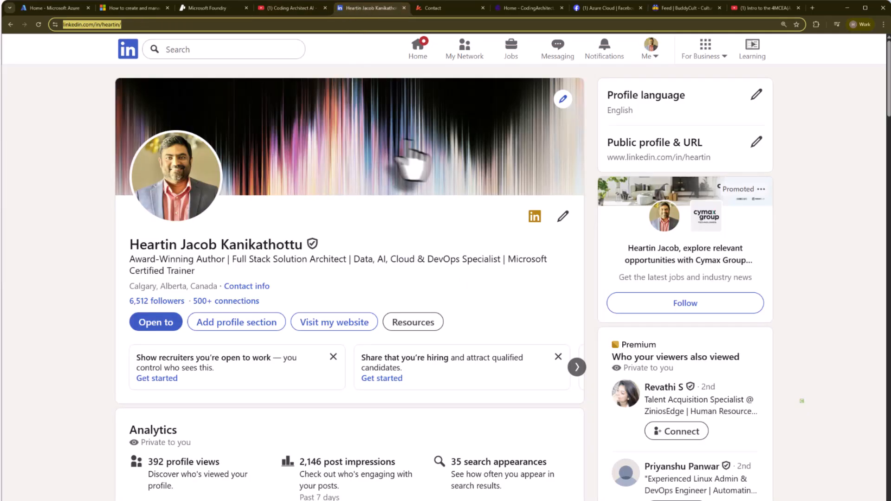
left_click(439, 9)
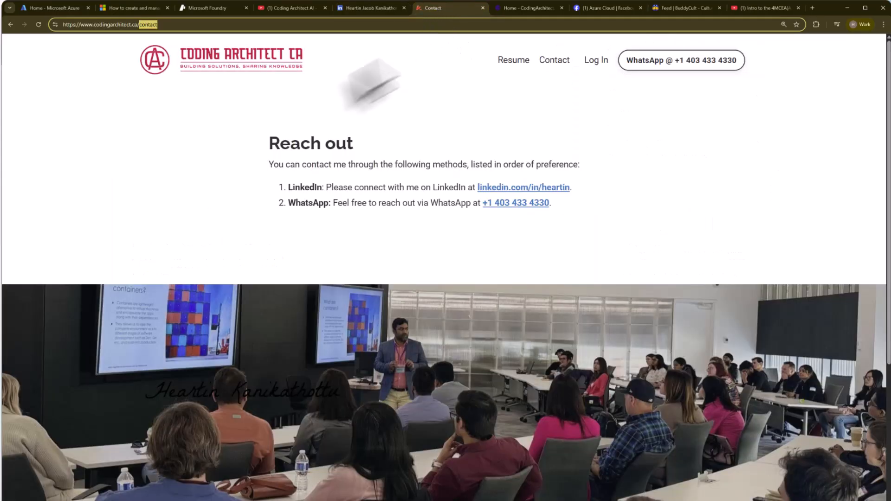
left_click(188, 24)
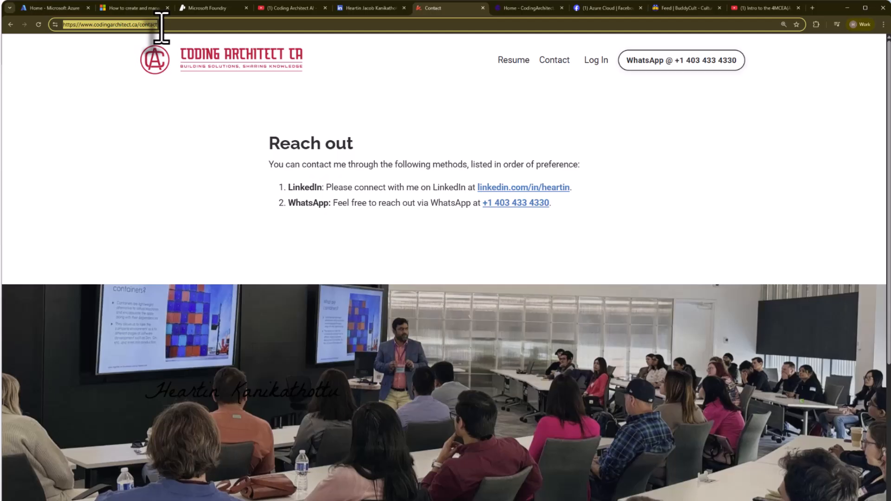
Step: Return to the Azure portal home and open the list of Foundry resources in Microsoft Foundry
left_click(46, 8)
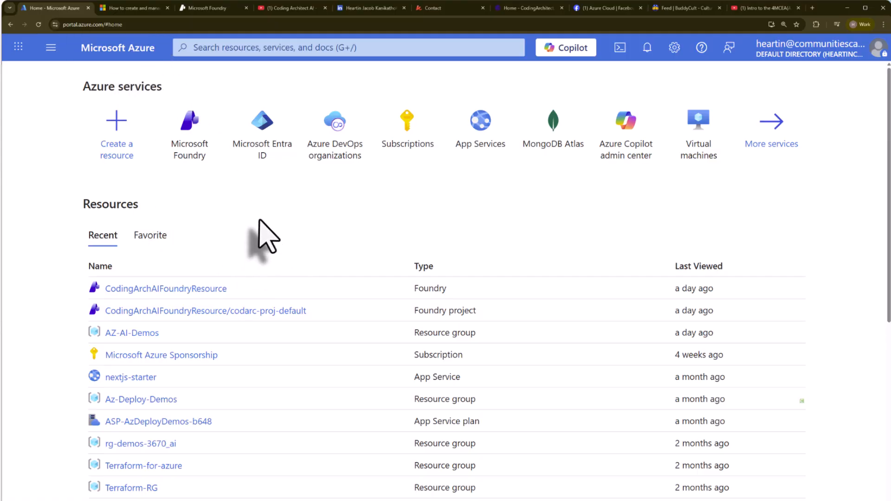
mouse_move(193, 170)
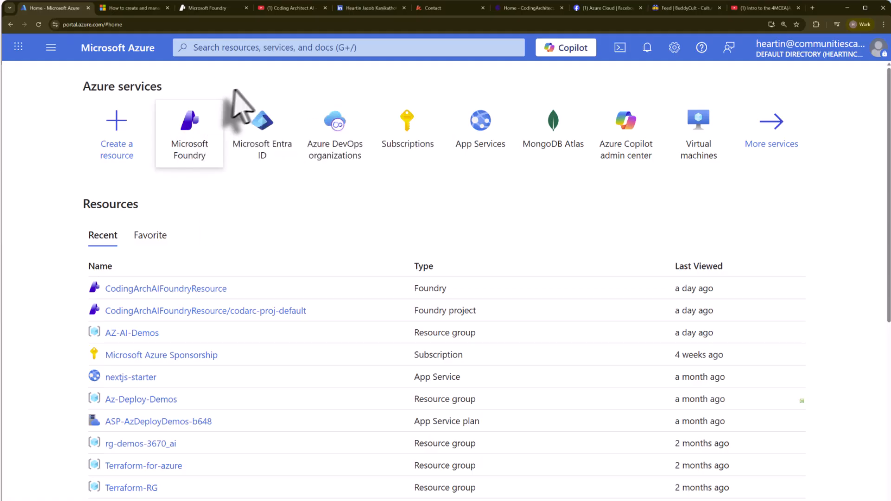
left_click(174, 157)
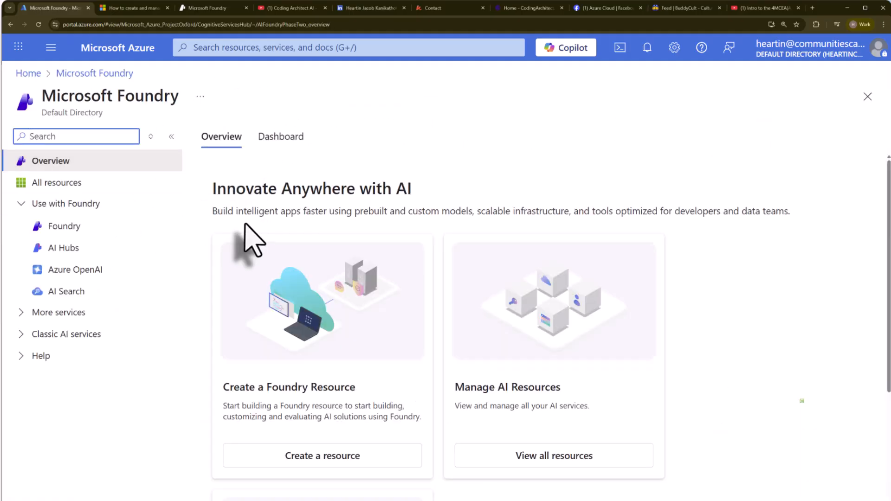
left_click(21, 203)
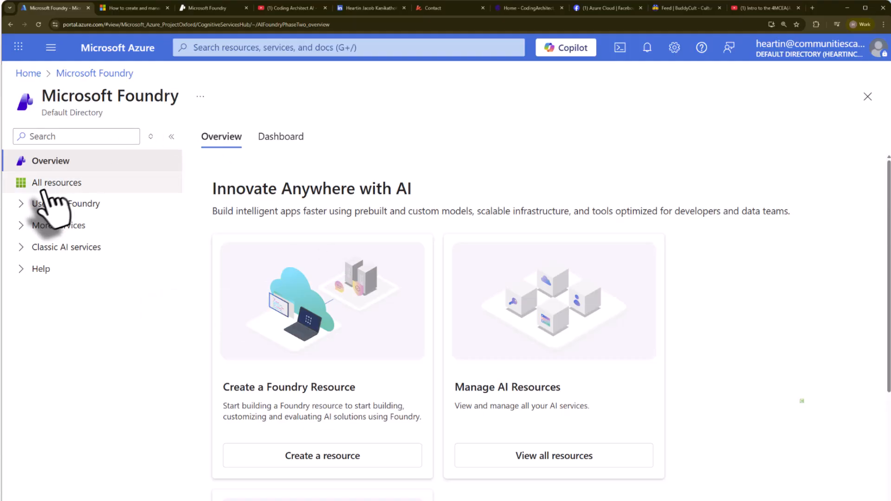
left_click(20, 204)
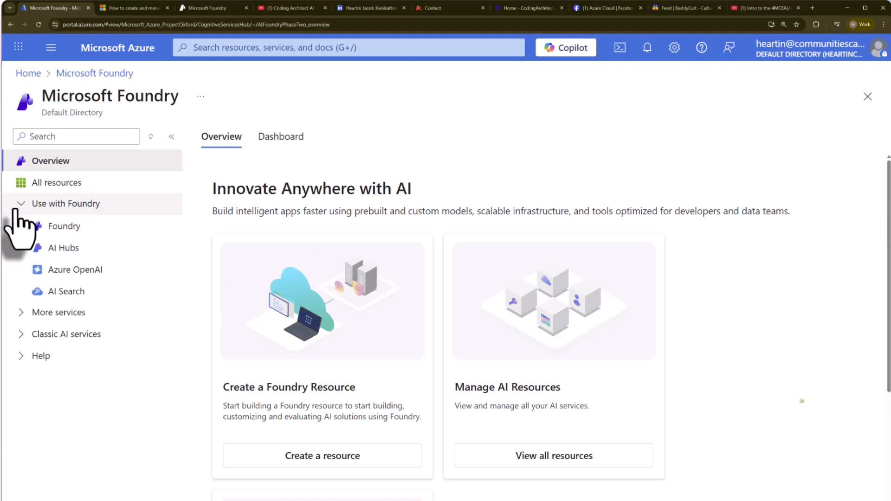
left_click(65, 230)
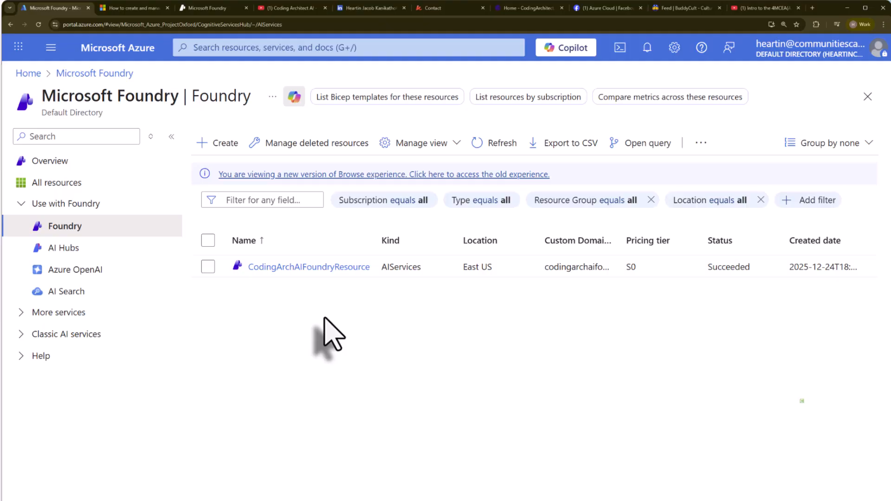
Step: Go to AI Hubs in Microsoft Foundry and start creating a new hub
left_click(63, 250)
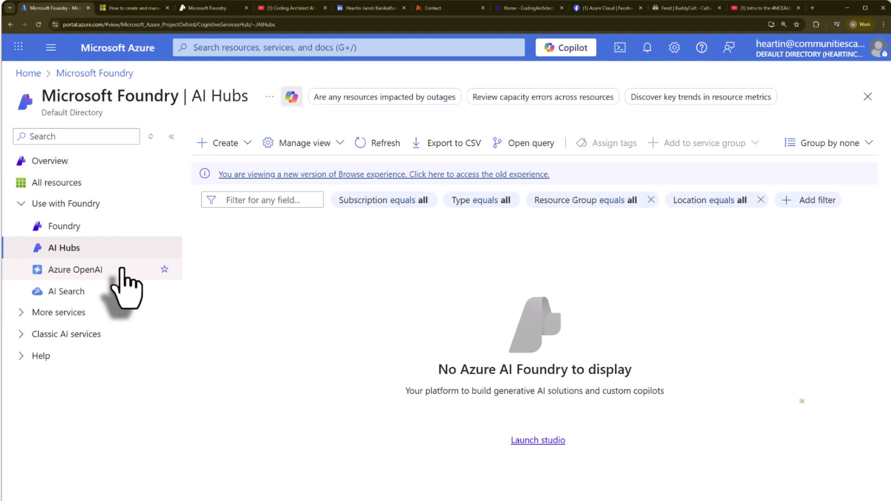
left_click(242, 147)
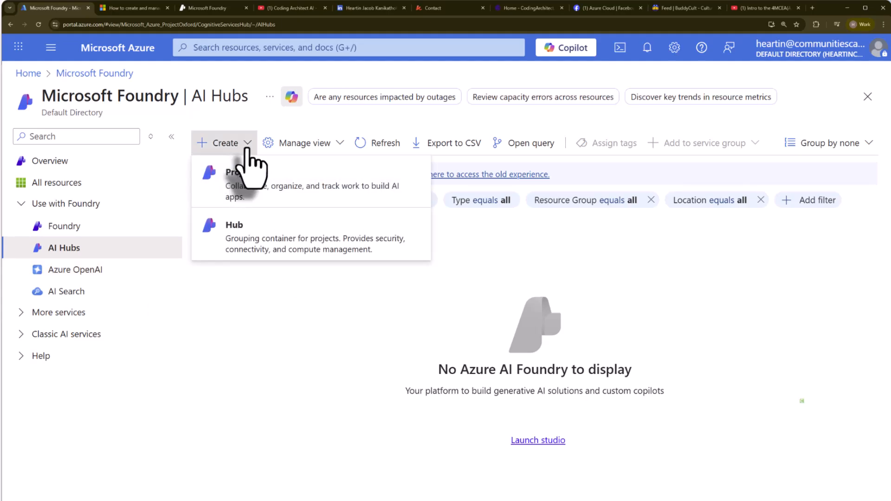
left_click(260, 238)
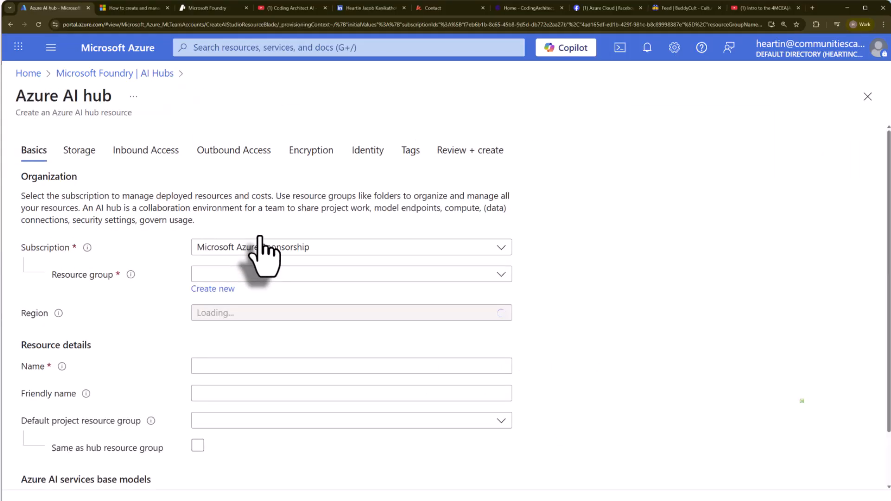
Step: Assign the hub to the AZ-AI-Demos resource group and set its region to East US
left_click(319, 274)
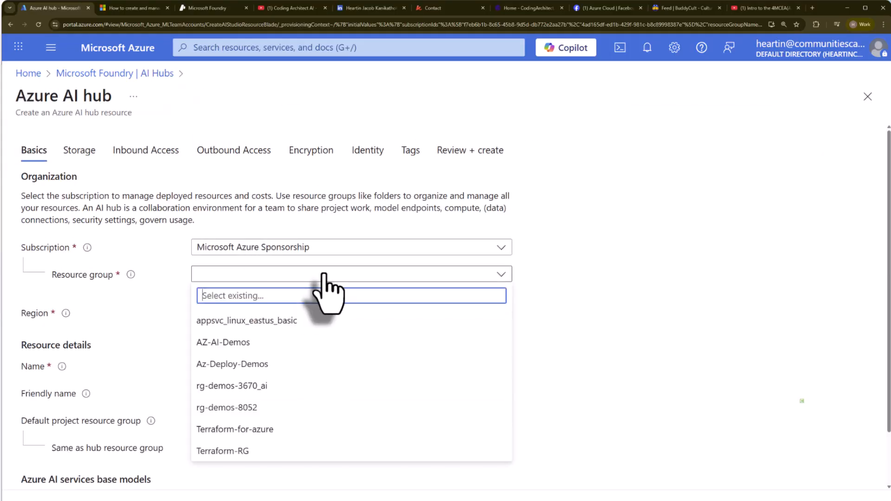
left_click(245, 343)
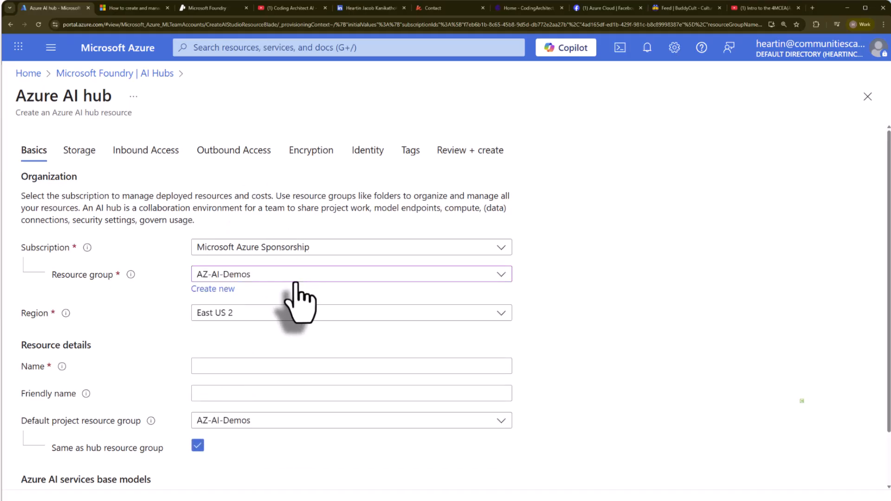
left_click(279, 313)
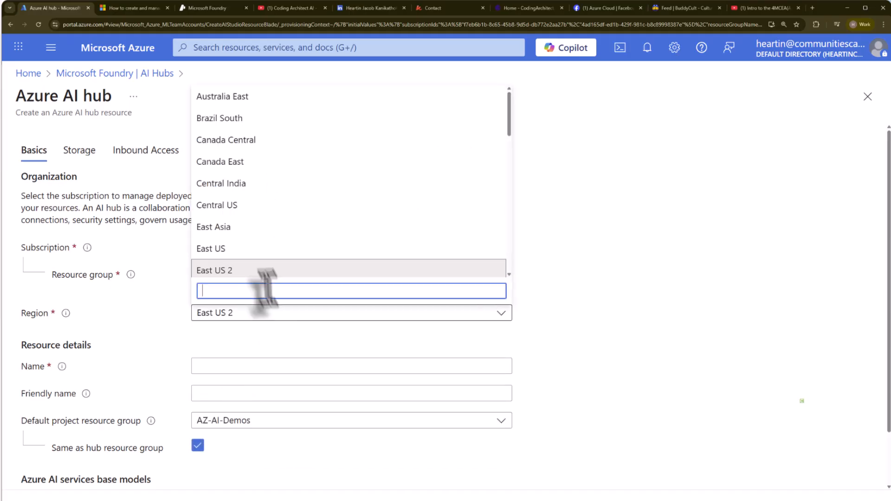
left_click(254, 249)
Step: Name the hub CodarAIHub
scroll(465, 348, "down", 2)
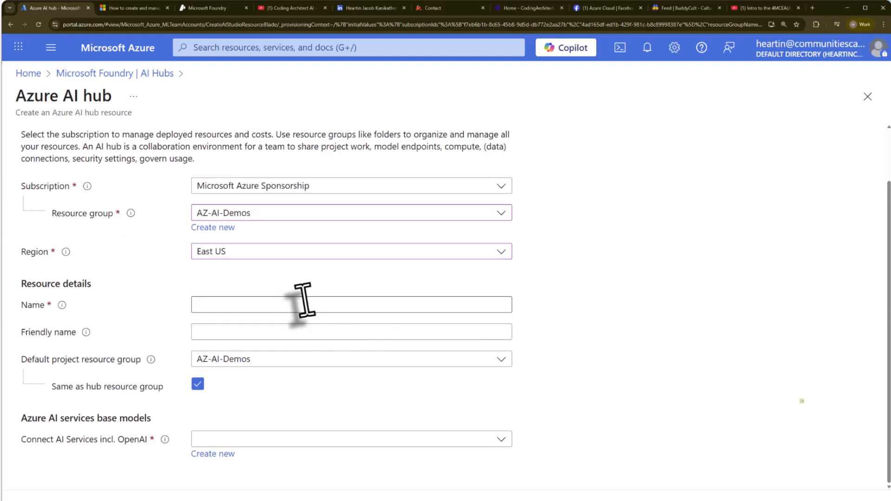
left_click(300, 305)
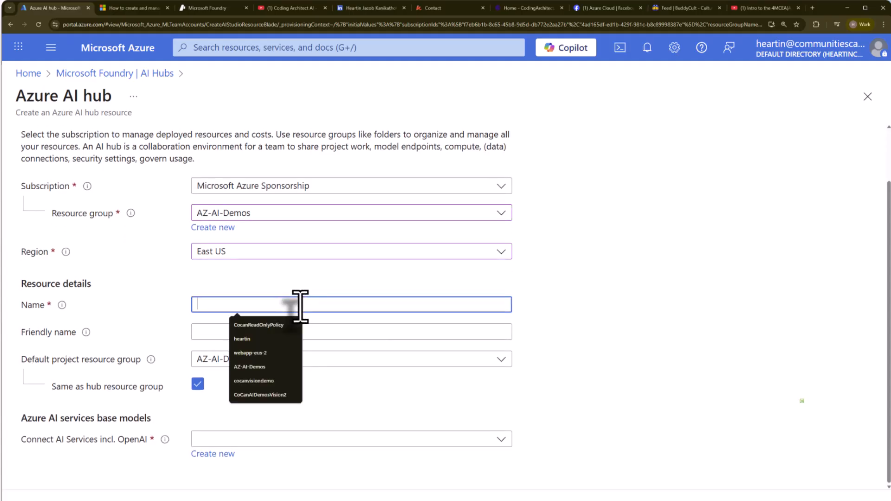
type("Codar")
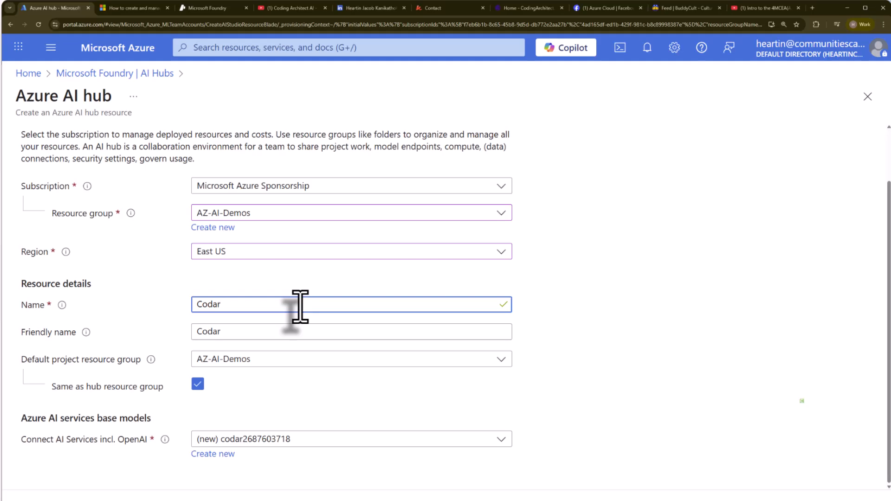
type("AIHub")
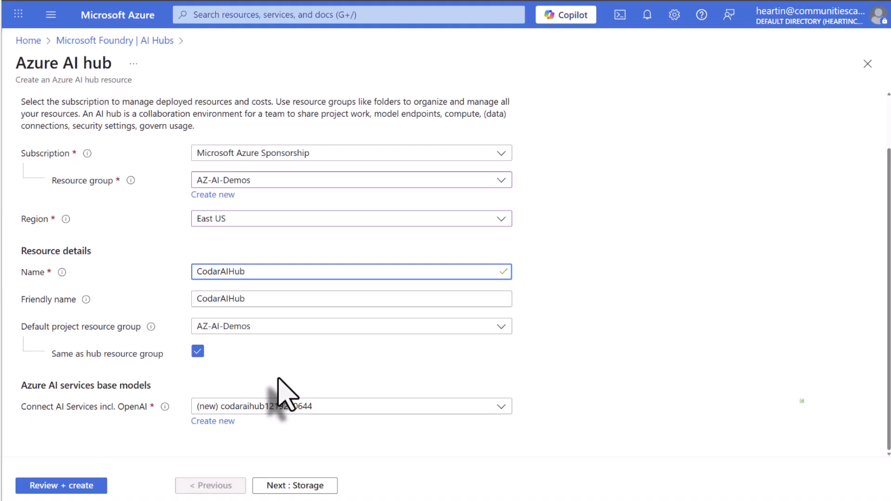
Step: Check the available AI Services connections and choose the new, automatically named resource for the hub
left_click(307, 408)
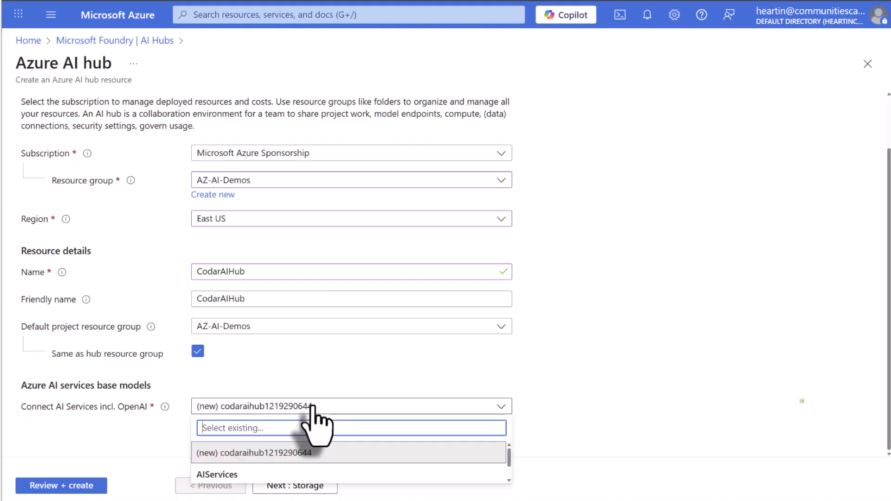
scroll(307, 474, "down", 1)
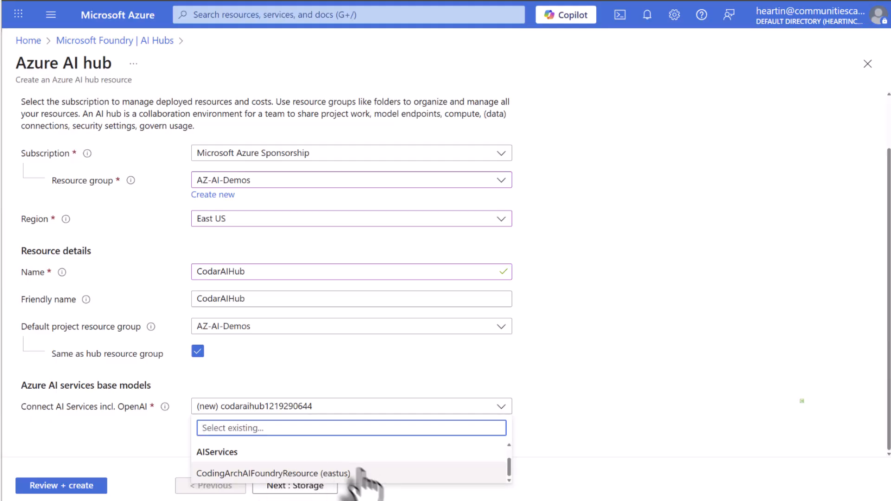
scroll(355, 474, "up", 1)
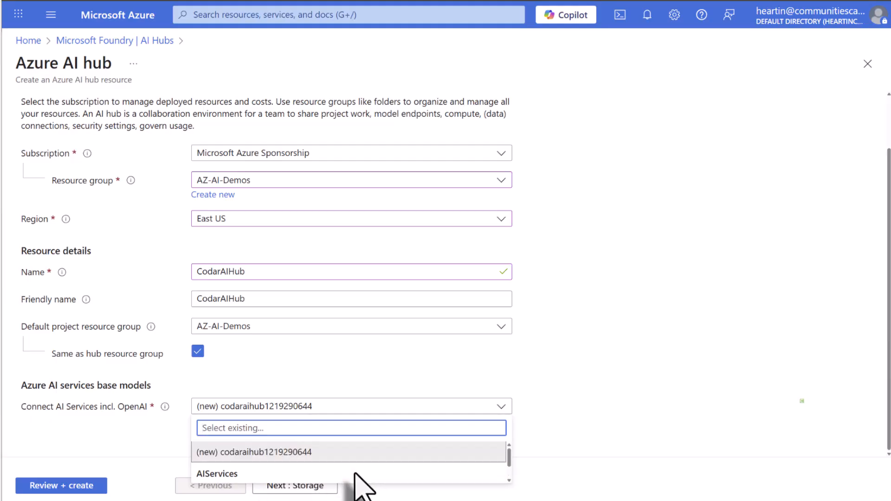
left_click(322, 452)
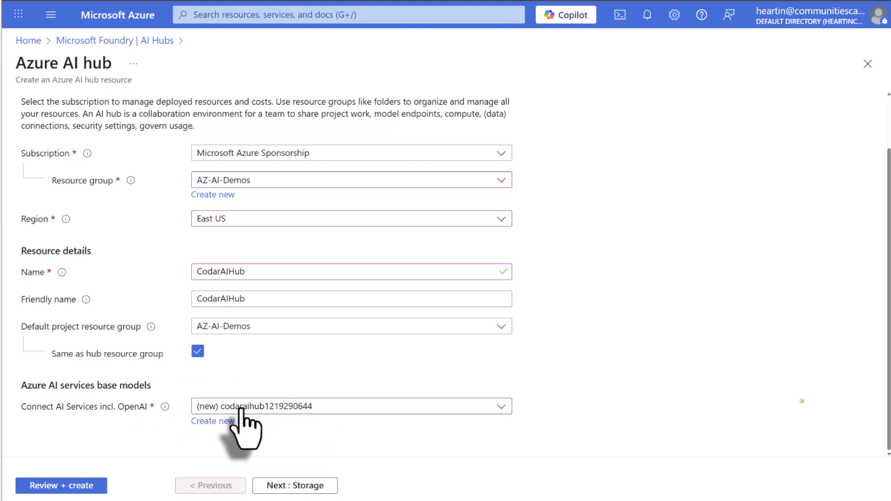
Step: Proceed to the storage settings, check the storage account choices, and set the credential store to Microsoft-managed (preview)
left_click(309, 485)
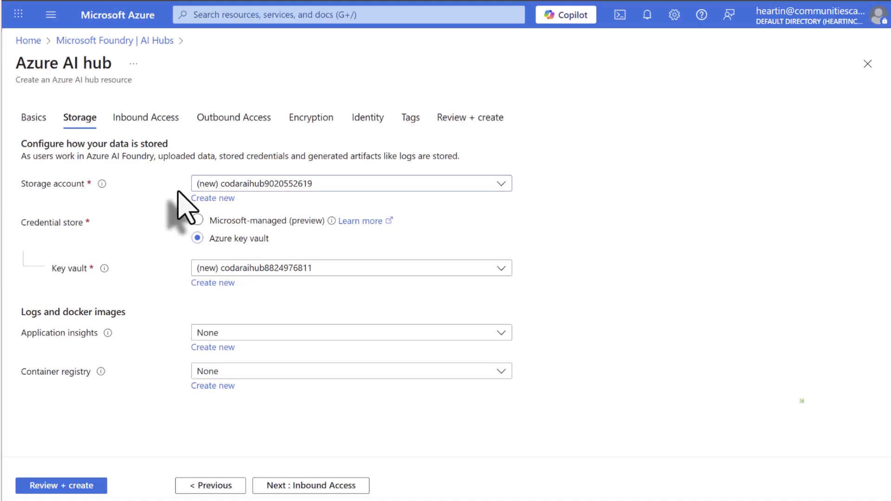
left_click(307, 184)
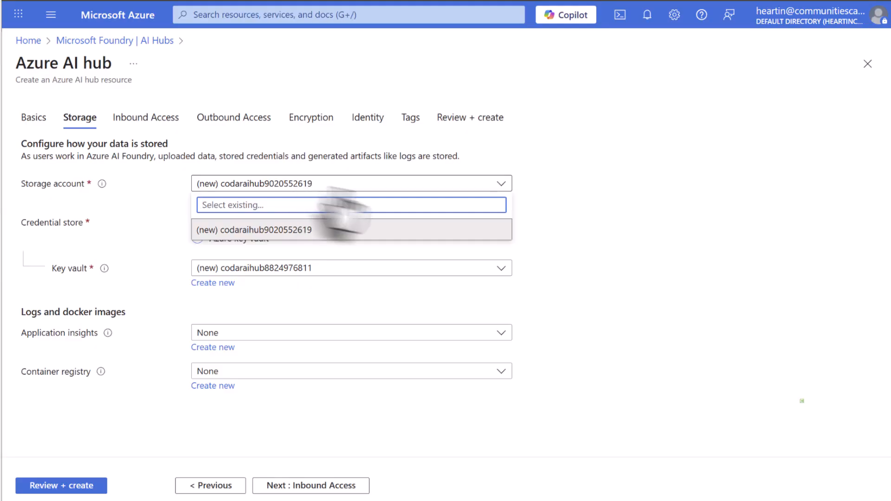
left_click(534, 198)
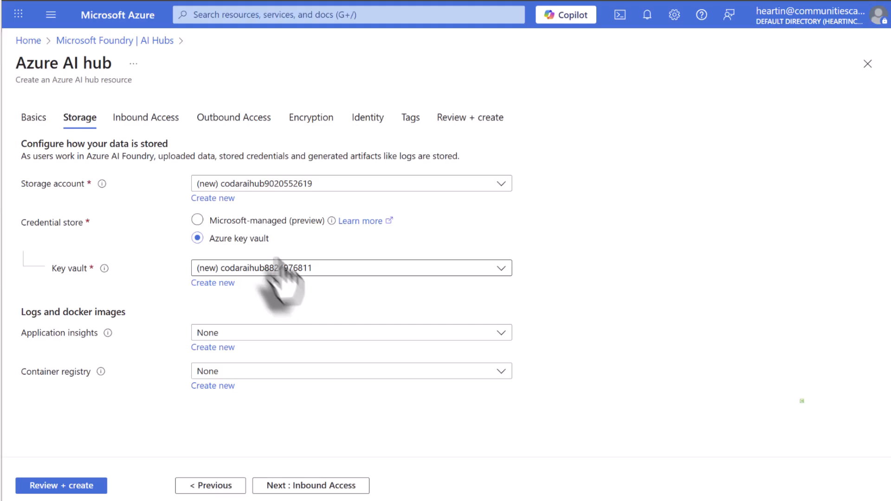
left_click(197, 219)
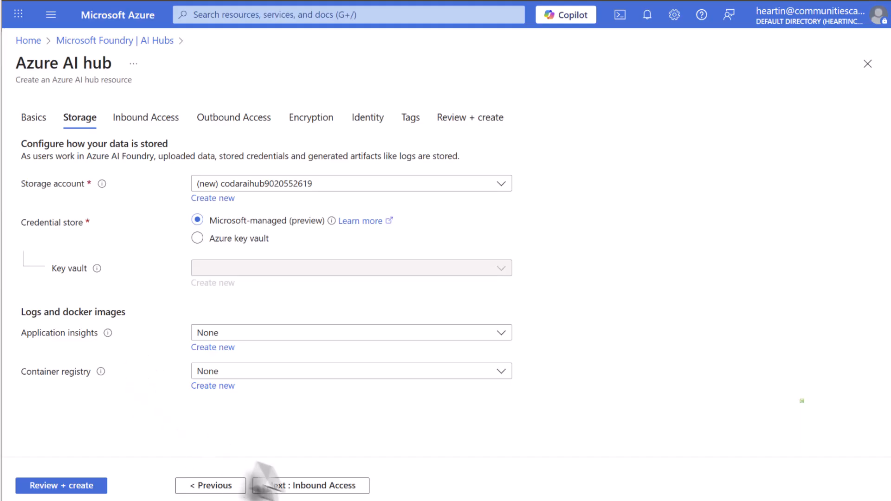
Step: Accept the default inbound access, outbound access, encryption and identity settings, proceeding as far as the hub's tags
left_click(308, 492)
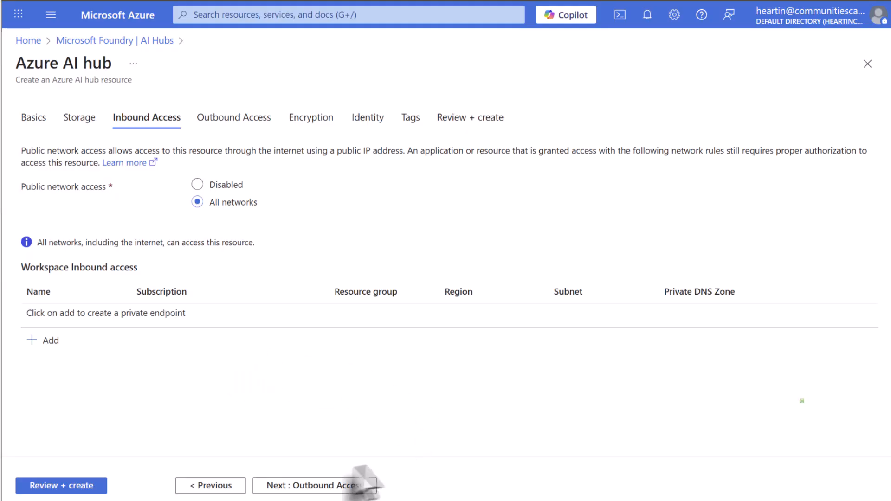
left_click(311, 485)
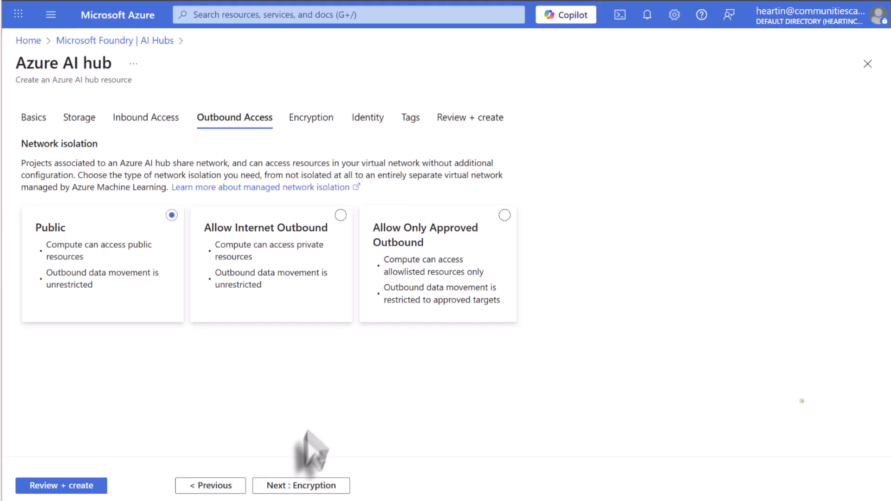
left_click(299, 485)
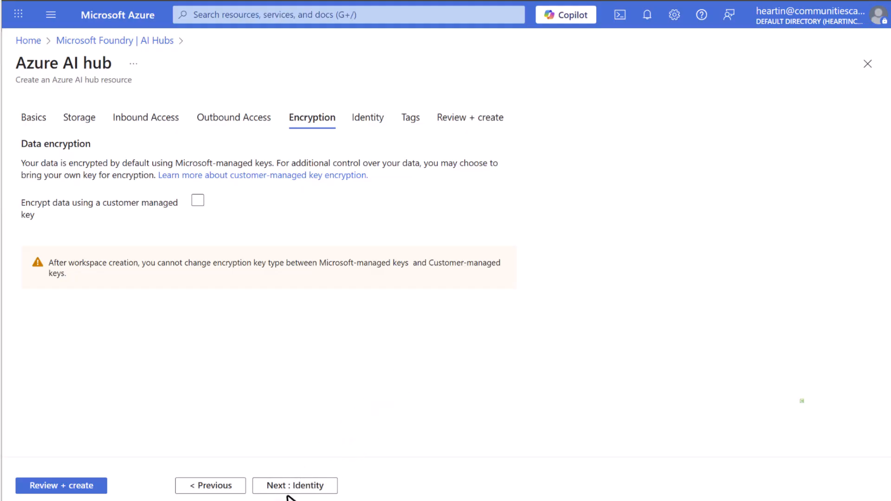
left_click(297, 485)
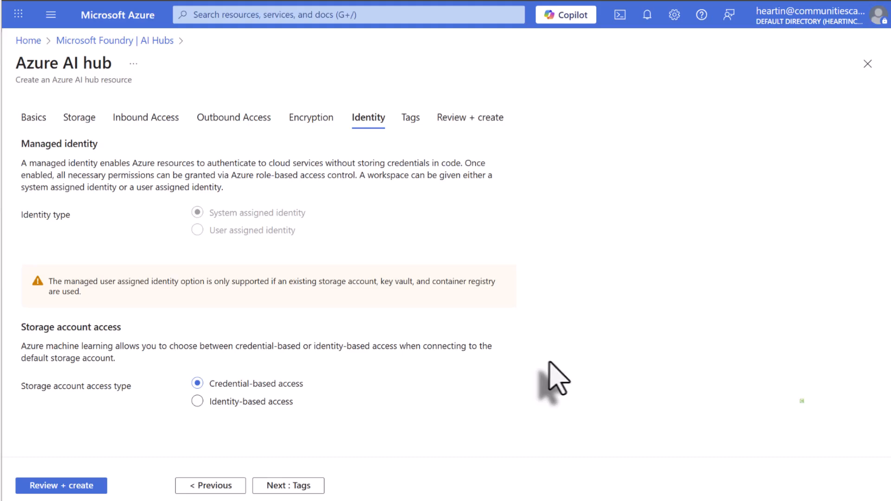
left_click(279, 485)
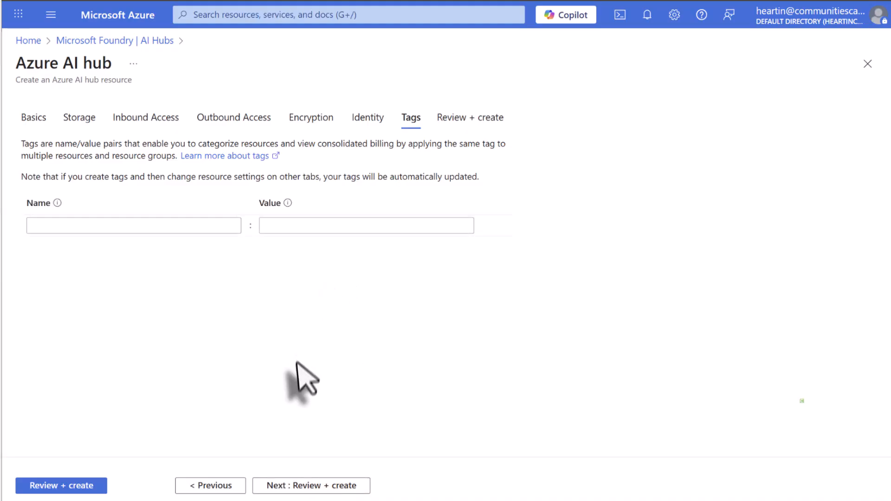
Step: Leave the hub's tags empty, review the full configuration summary, and create the hub
left_click(73, 485)
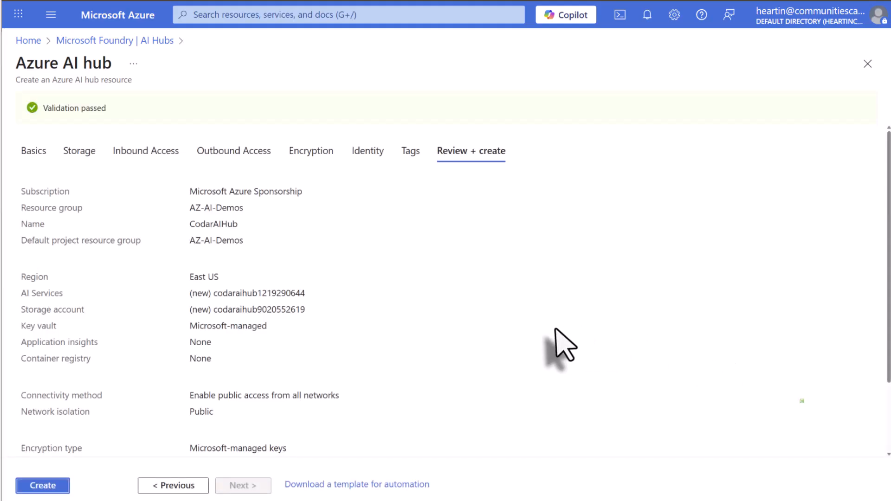
scroll(556, 329, "down", 1)
scroll(556, 328, "down", 3)
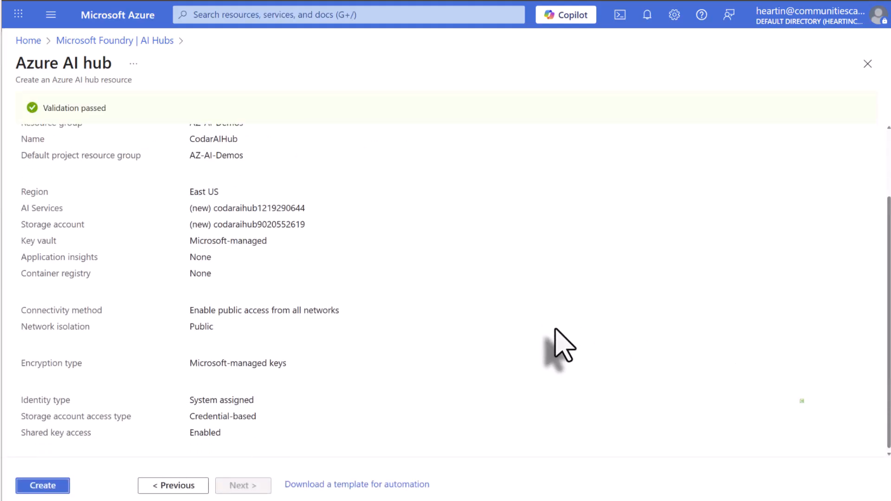
left_click(42, 486)
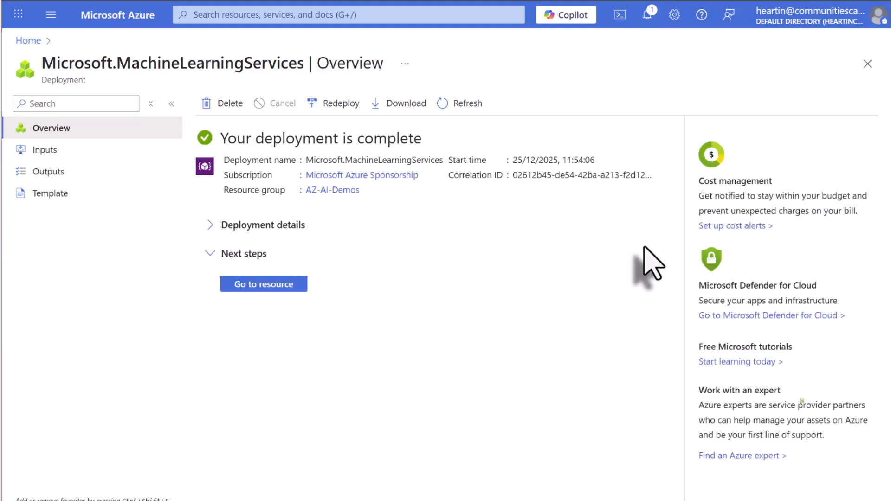
Step: Open CodarAIHub from the AI hubs in Microsoft Foundry and launch it in Azure AI Foundry
left_click(263, 291)
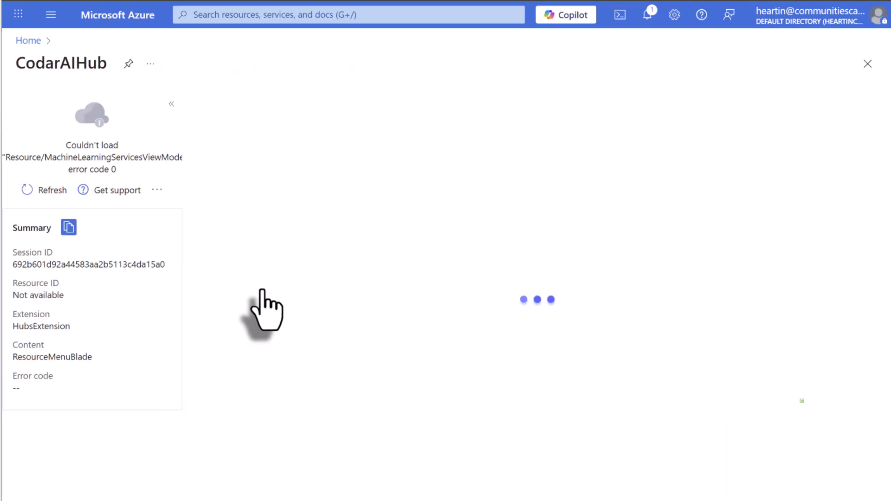
left_click(225, 14)
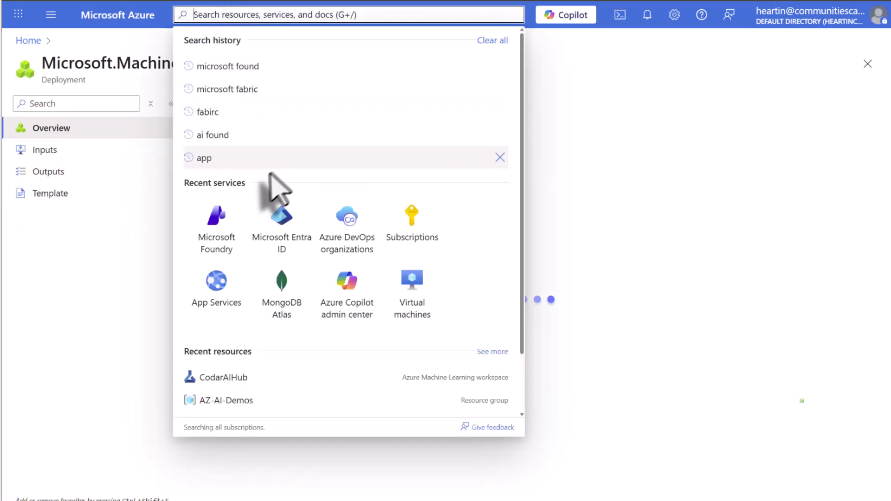
left_click(219, 233)
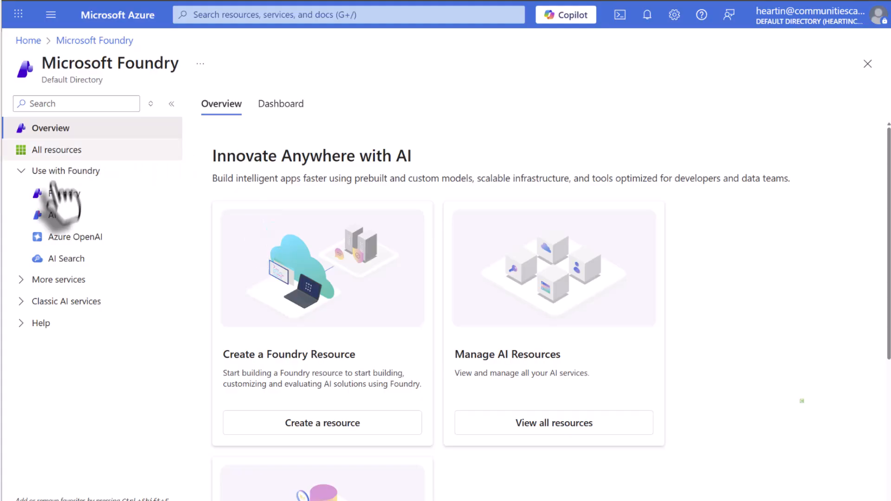
left_click(61, 214)
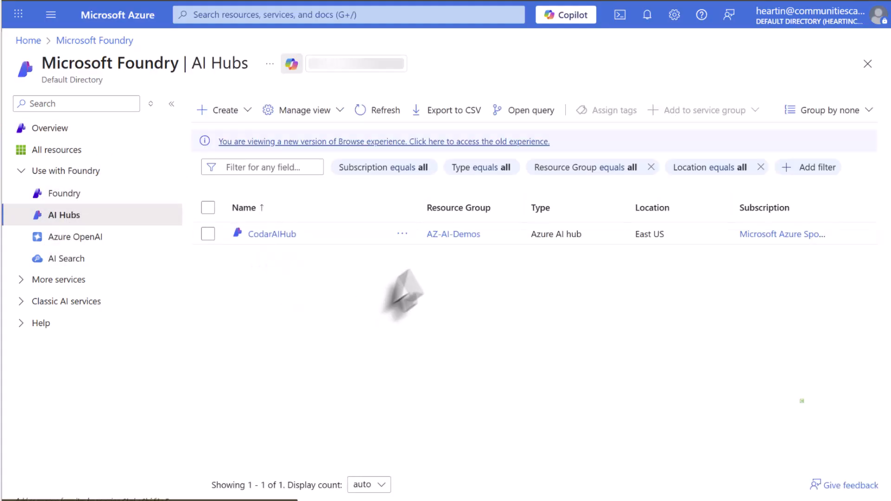
left_click(279, 236)
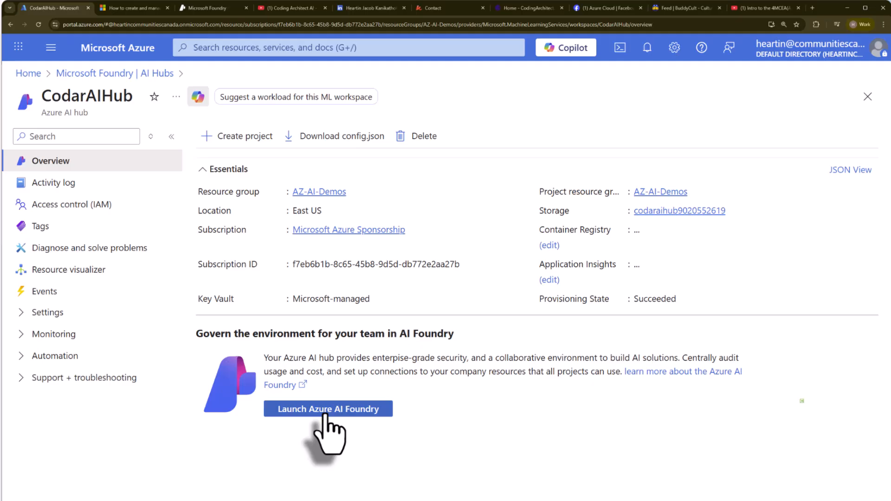
left_click(327, 411)
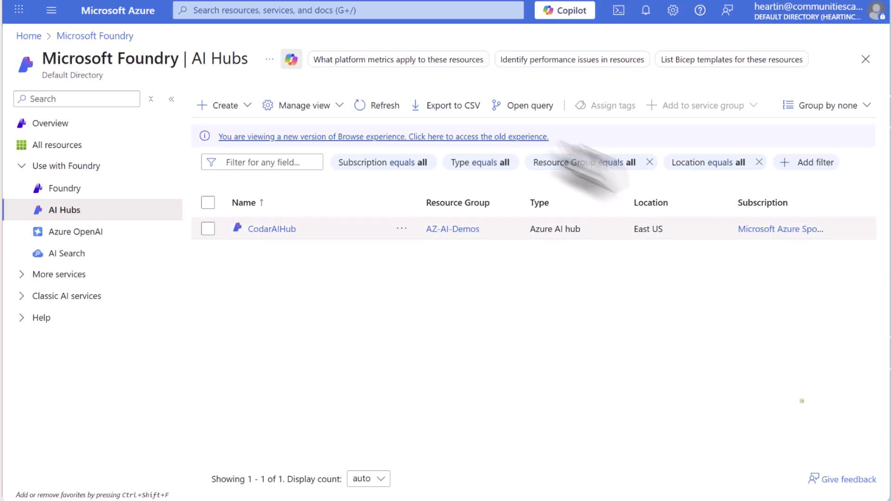
Step: Start a new Azure AI project from the AI hubs list and assign it to the AZ-AI-Demos resource group
left_click(230, 110)
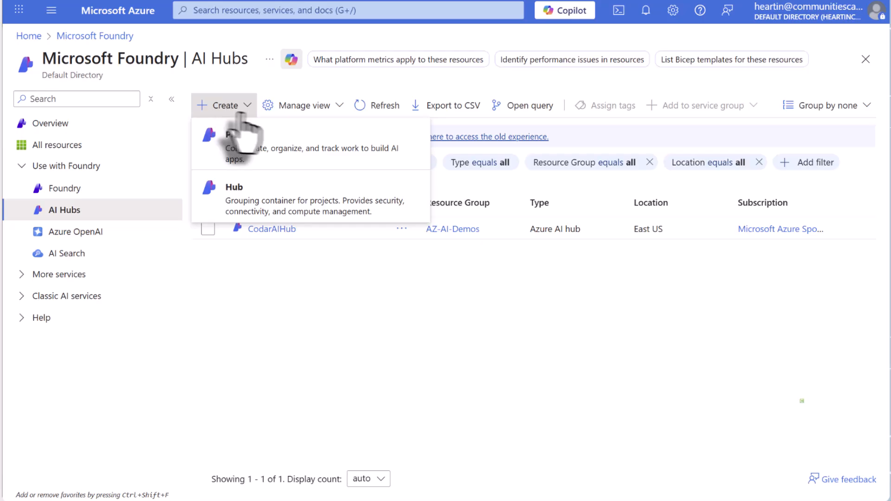
left_click(253, 156)
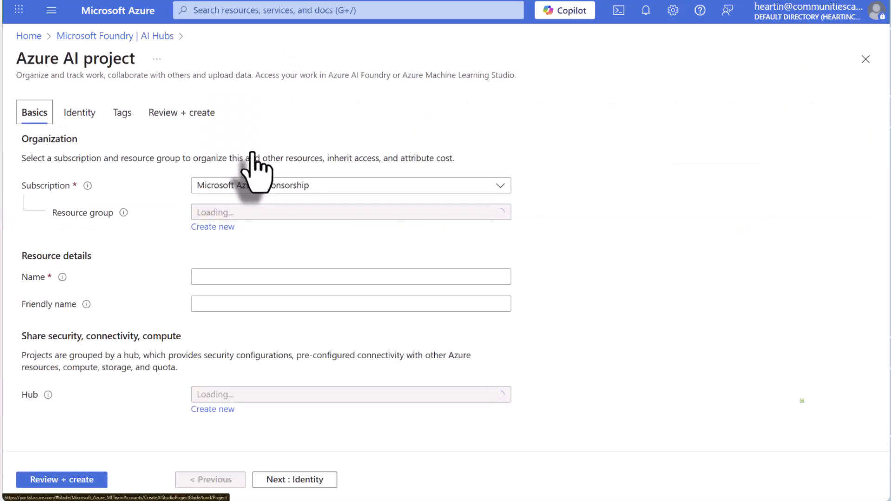
left_click(296, 210)
left_click(260, 287)
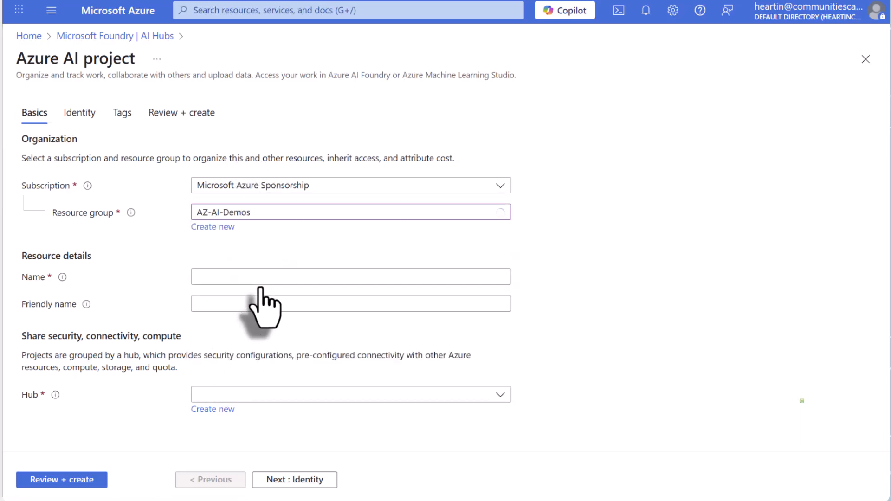
Step: Name the project MyFirstAIHubProject and choose CodarAIHub (eastus) as its hub
left_click(245, 277)
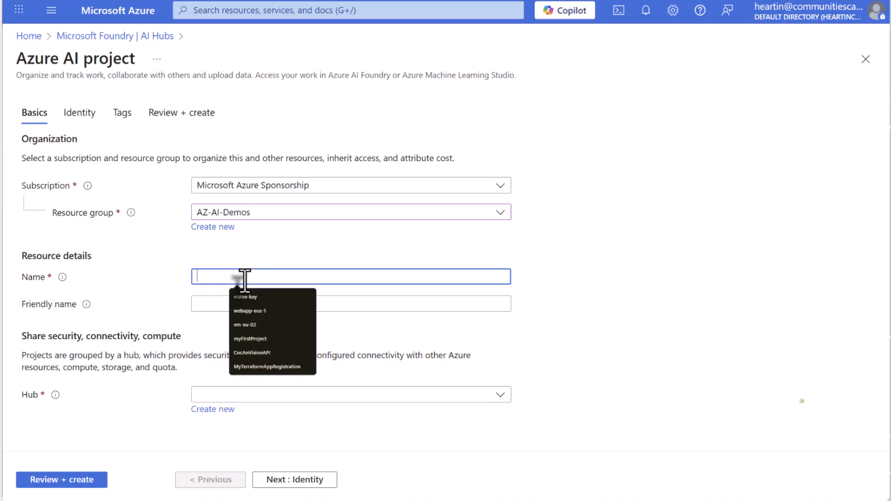
type("My")
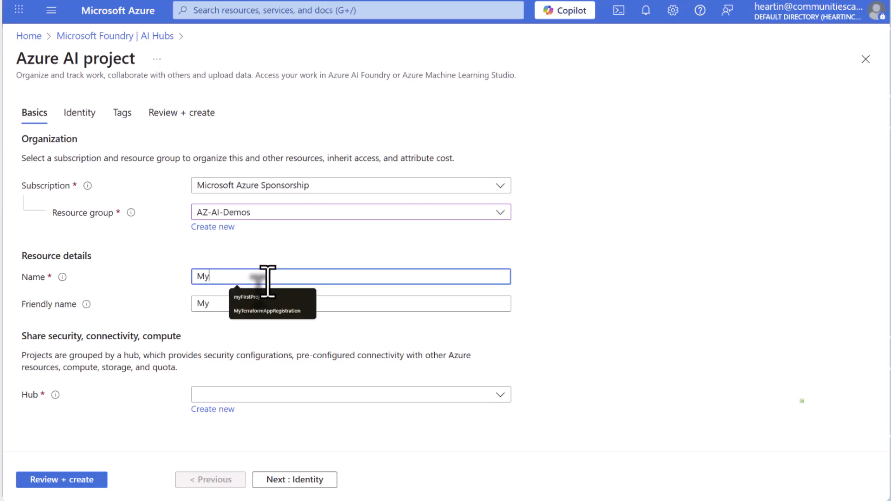
type("First")
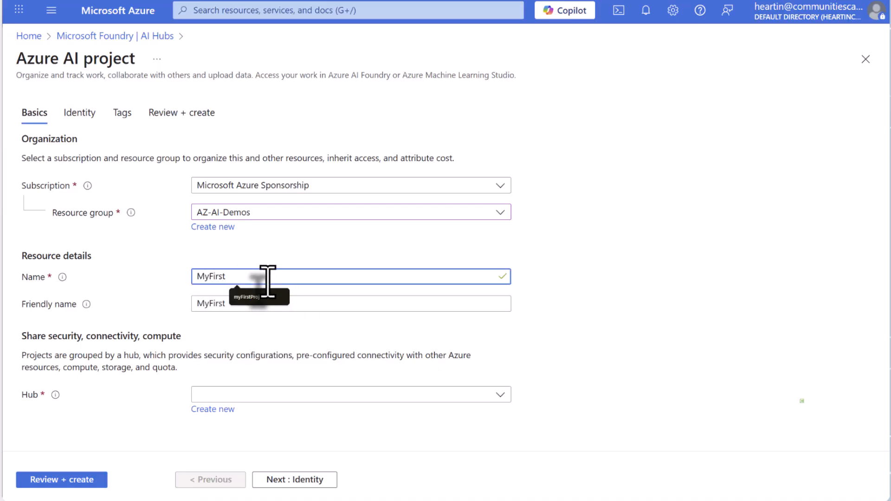
type("AIHub")
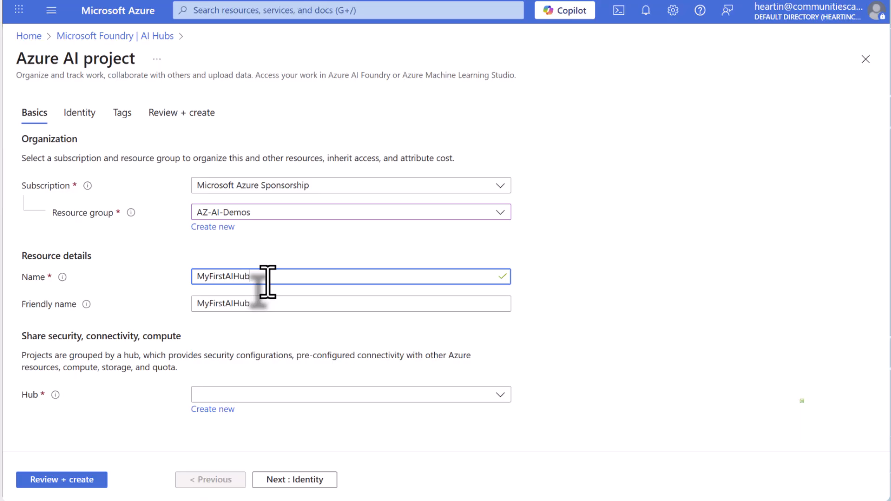
type("Project")
left_click(258, 395)
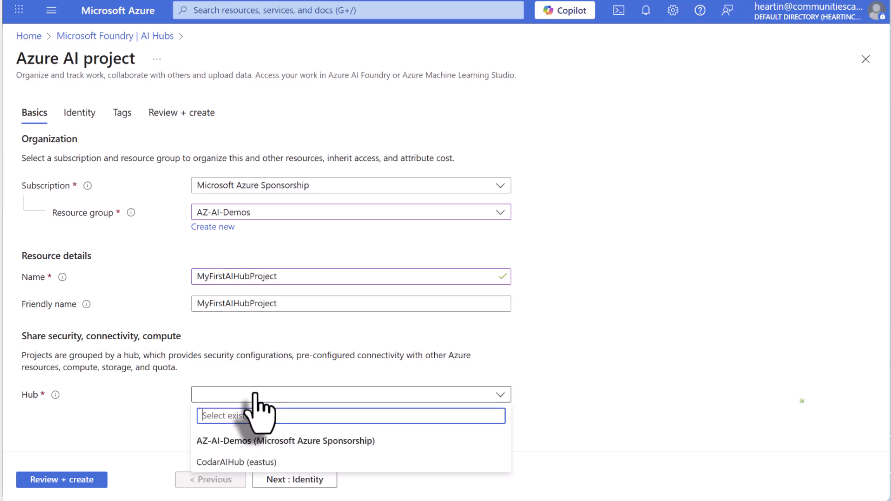
left_click(259, 467)
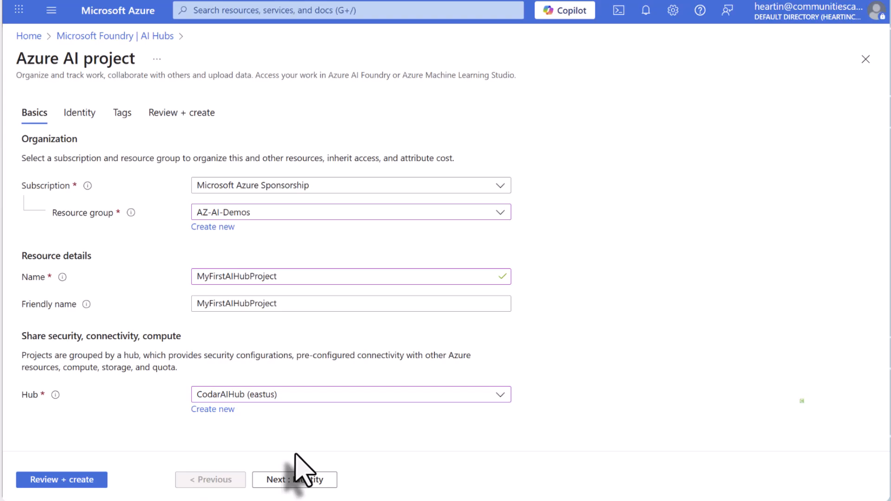
Step: Accept the default identity and storage access settings, leave the tags empty, and create the project
left_click(304, 480)
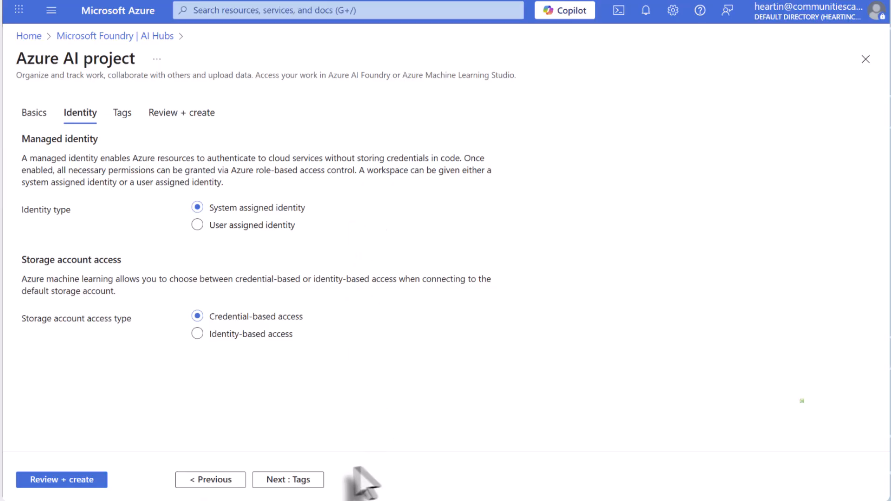
left_click(294, 481)
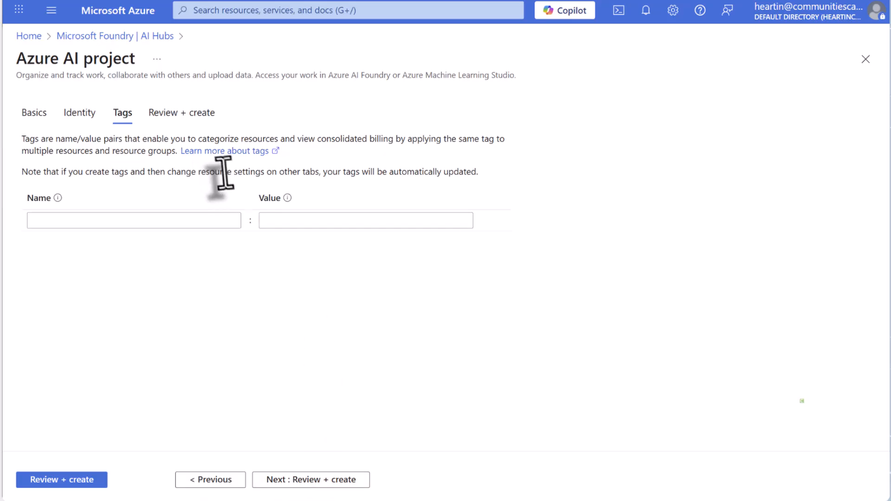
left_click(302, 481)
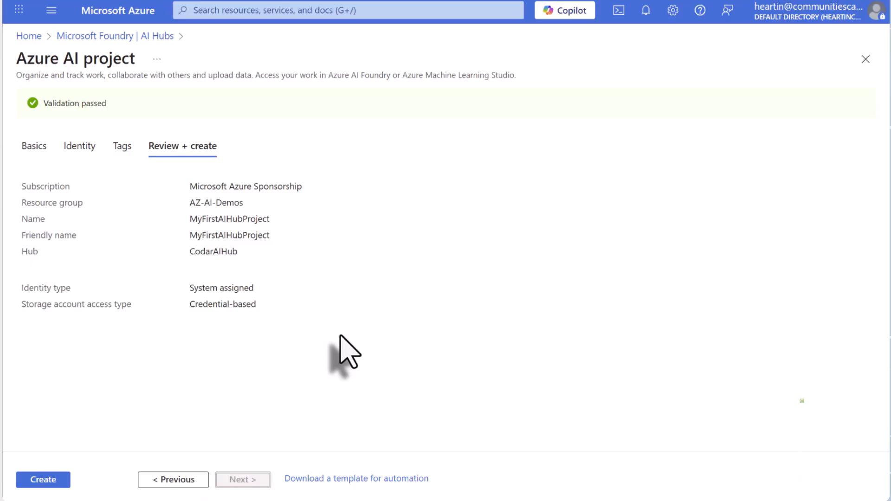
left_click(44, 481)
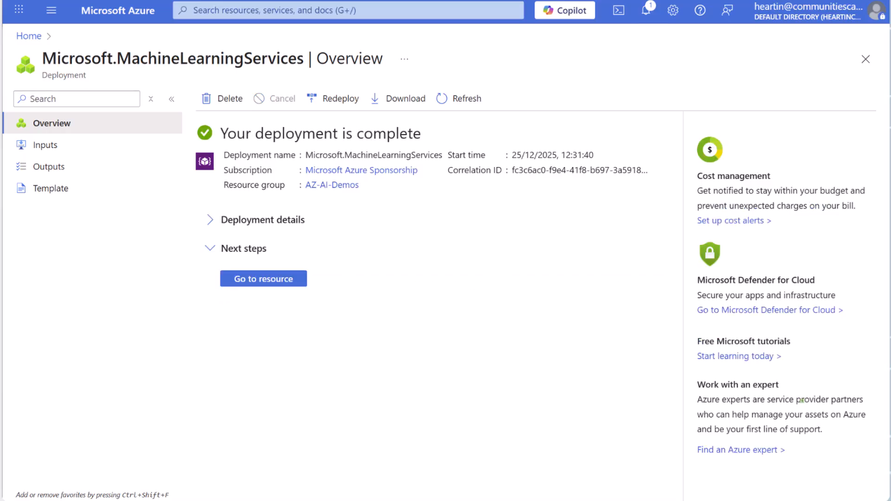
Step: Open MyFirstAIHubProject from the AI hubs list in Microsoft Foundry and launch it in the studio
left_click(255, 280)
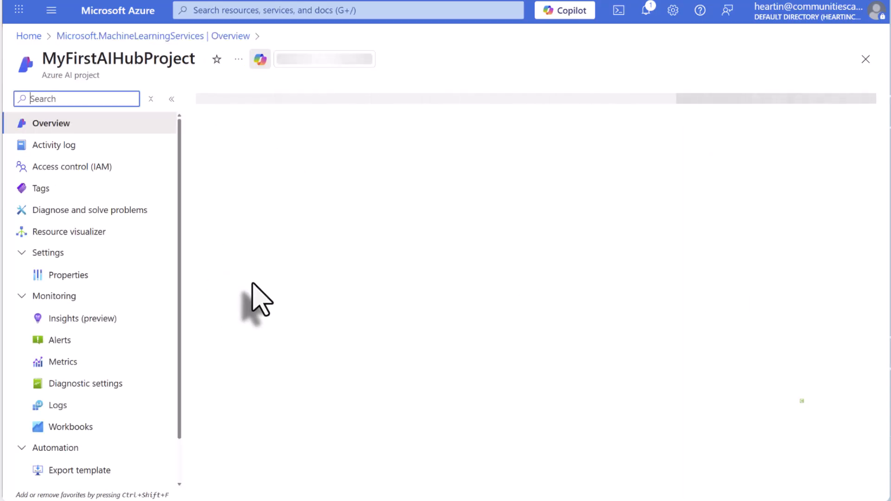
left_click(280, 13)
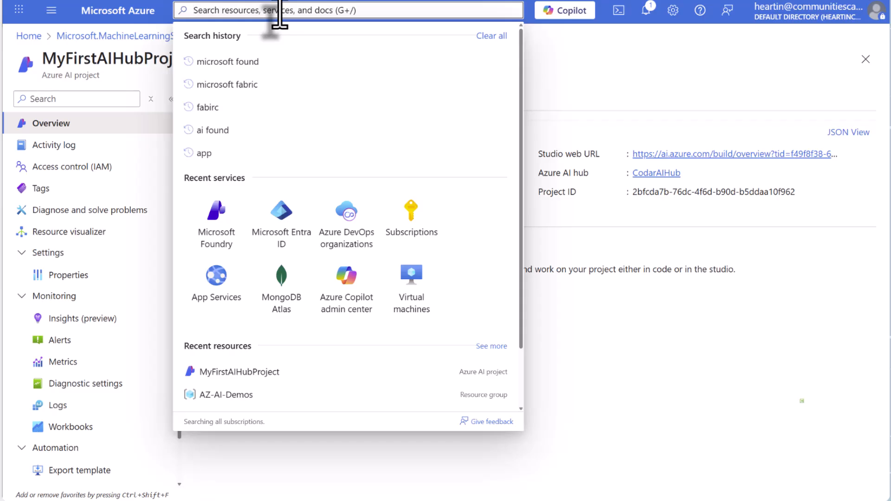
left_click(217, 218)
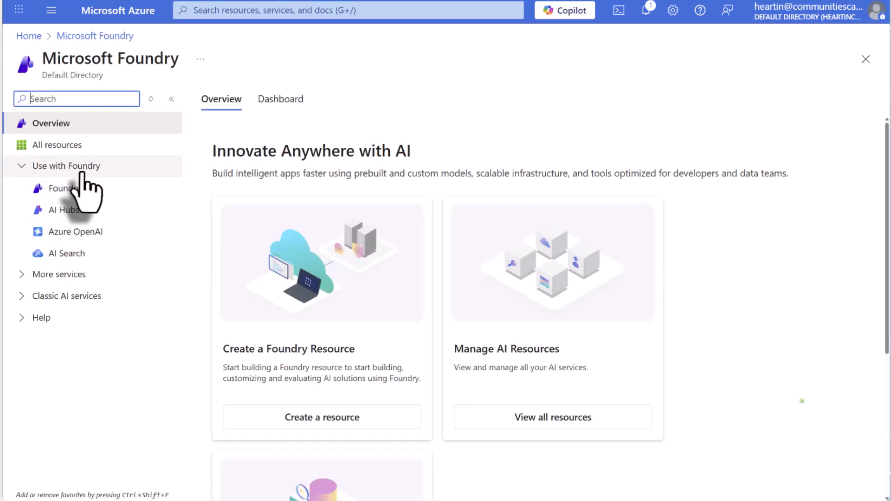
left_click(68, 212)
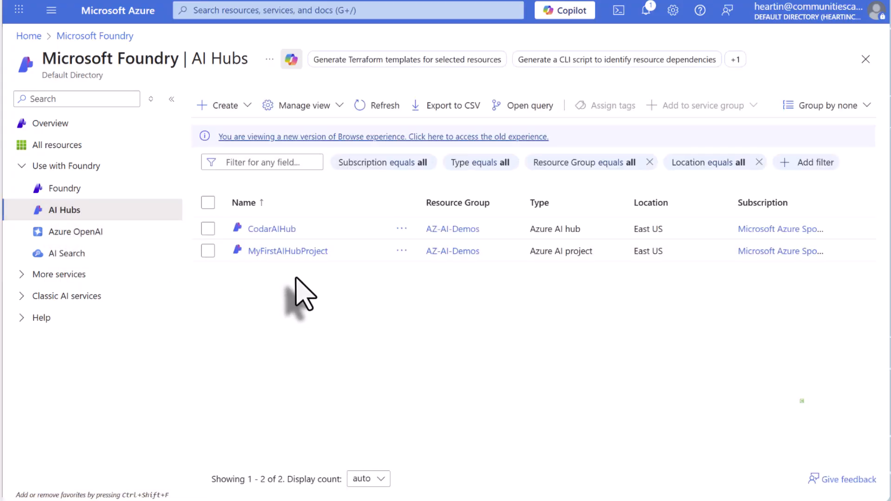
left_click(292, 253)
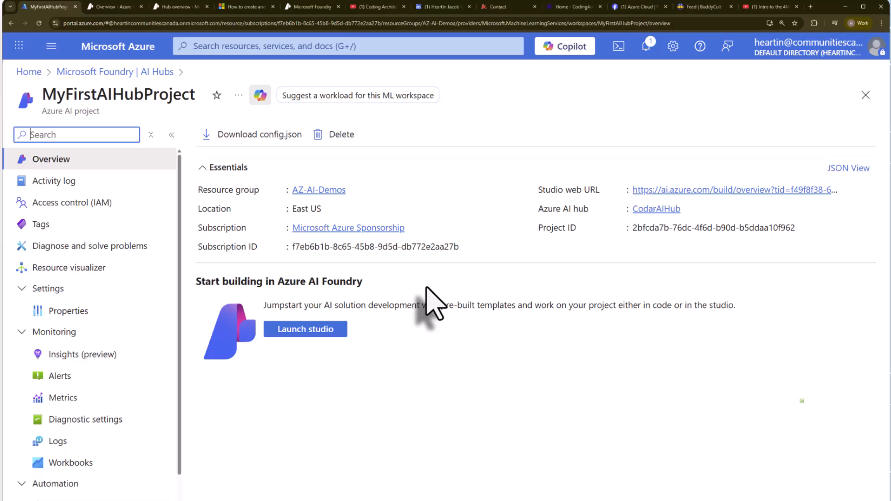
left_click(310, 334)
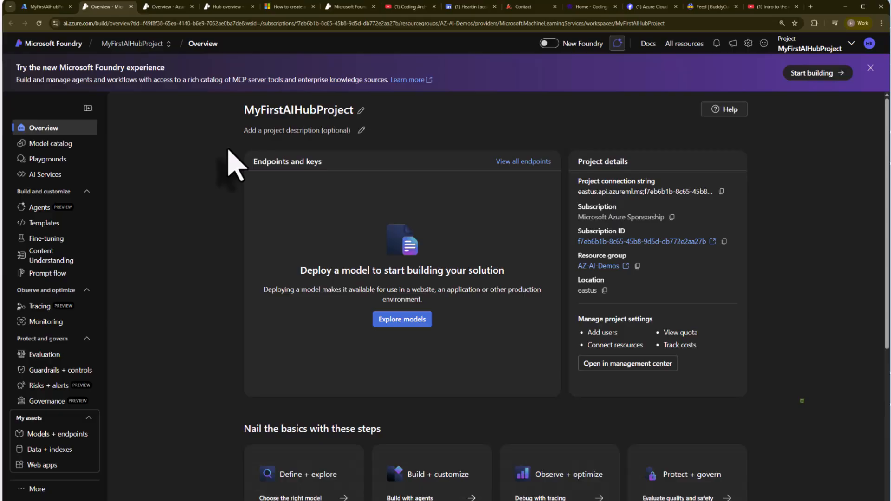
Step: Reselect MyFirstAIHubProject among the recent resources, and switch to the codarc-proj-default project to view its overview
left_click(160, 60)
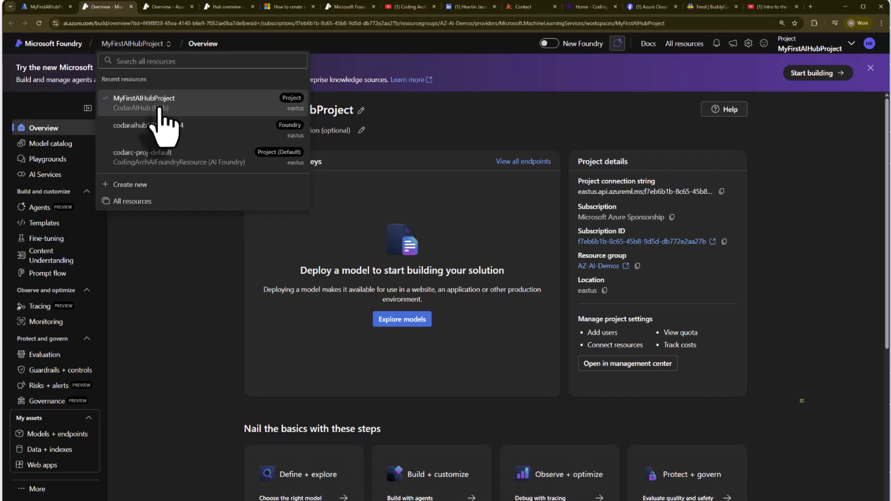
left_click(159, 108)
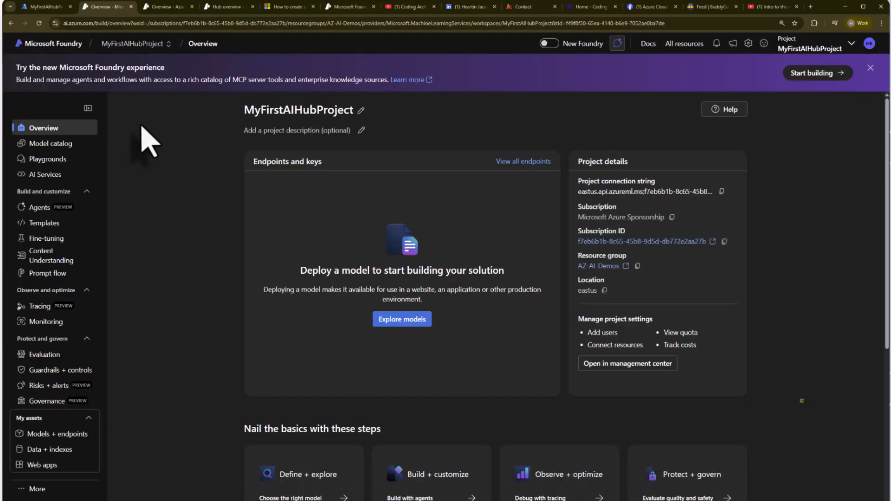
left_click(147, 43)
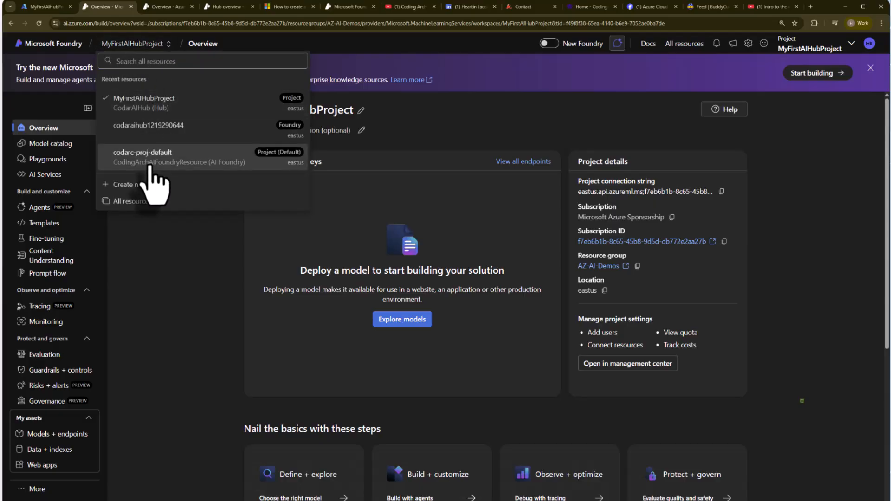
left_click(179, 166)
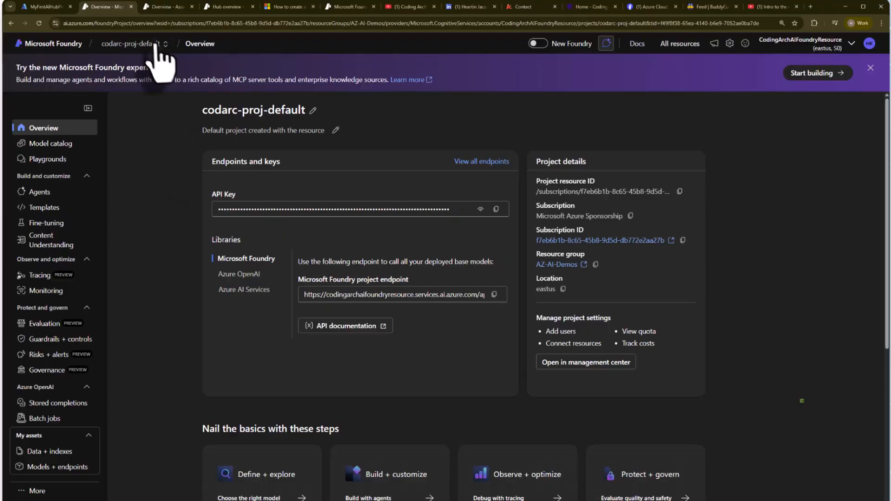
left_click(152, 44)
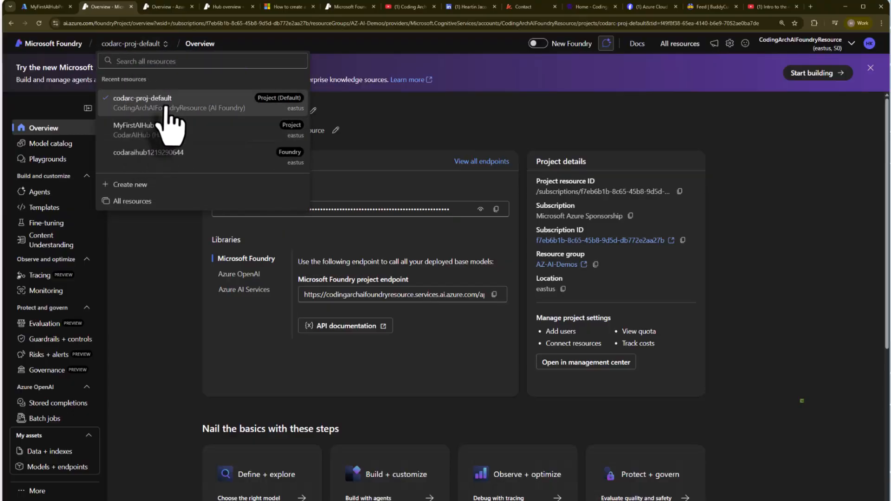
left_click(161, 157)
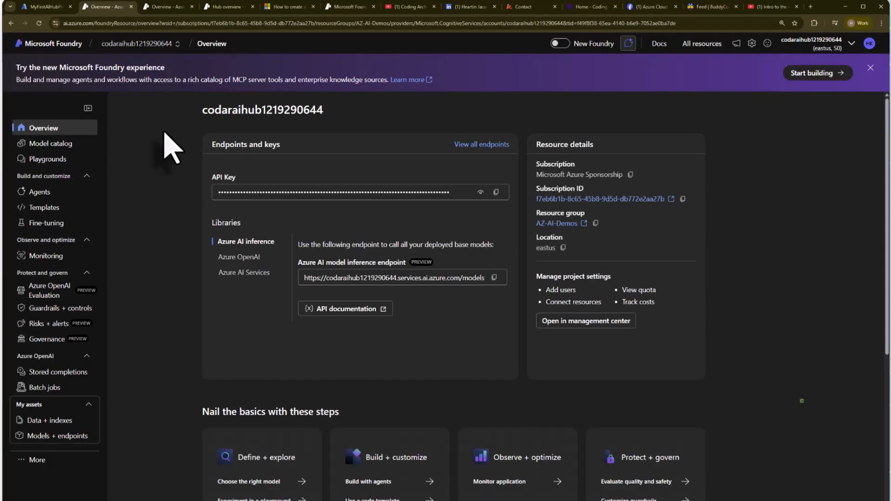
left_click(170, 44)
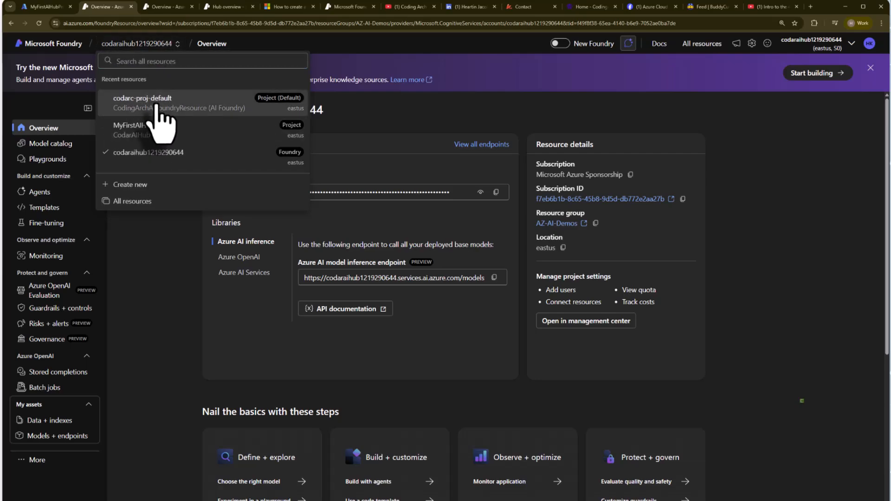
Step: Compare codarc-proj-default with MyFirstAIHubProject by switching between them, and check the hub-based project's AI Services page before returning to its overview
left_click(156, 105)
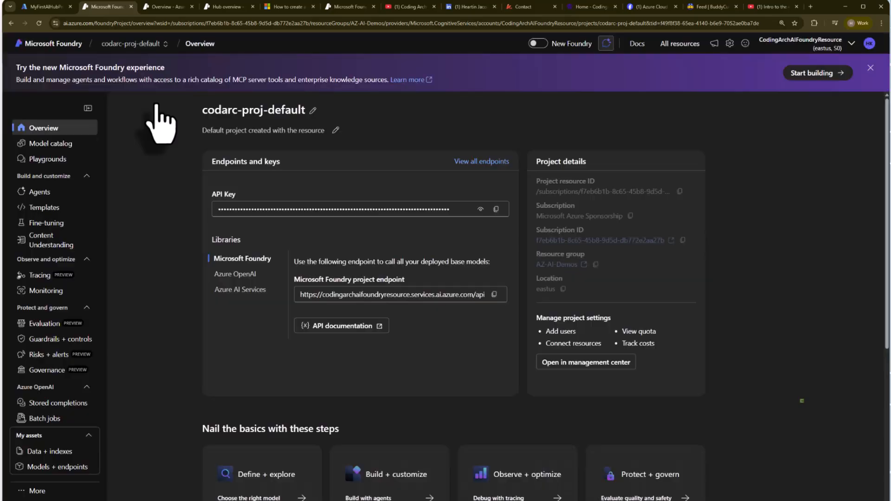
left_click(148, 43)
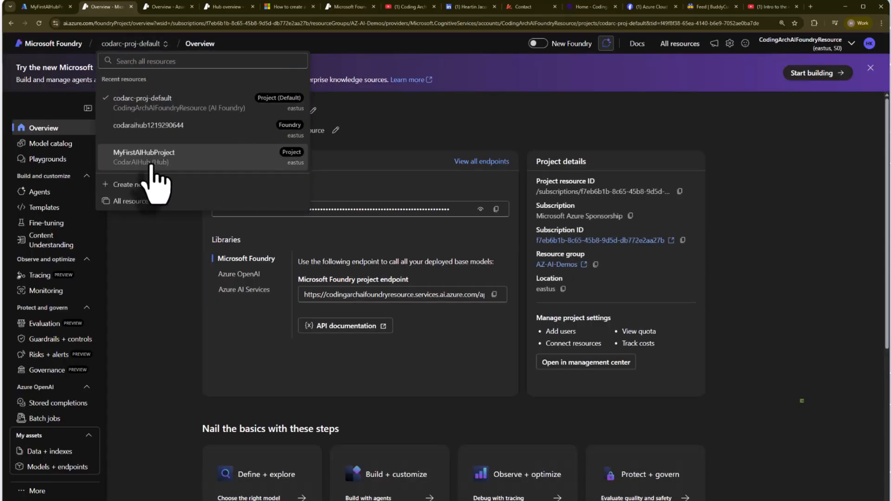
left_click(149, 157)
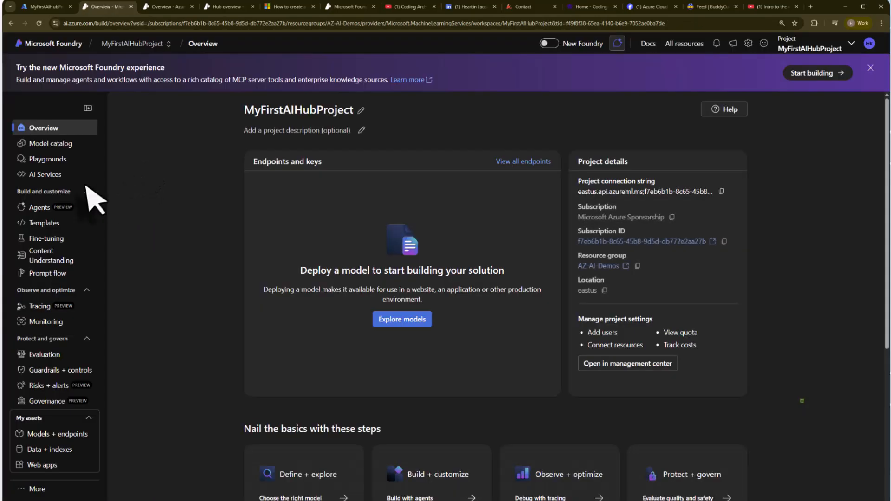
left_click(49, 177)
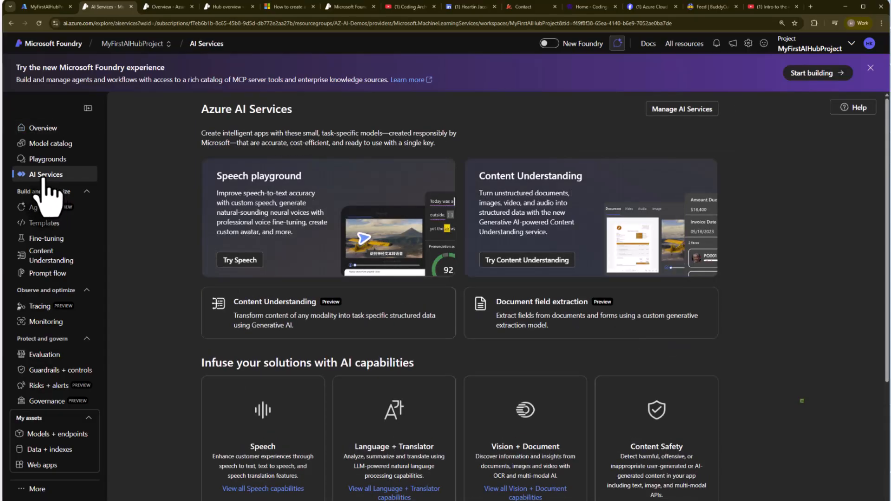
left_click(43, 127)
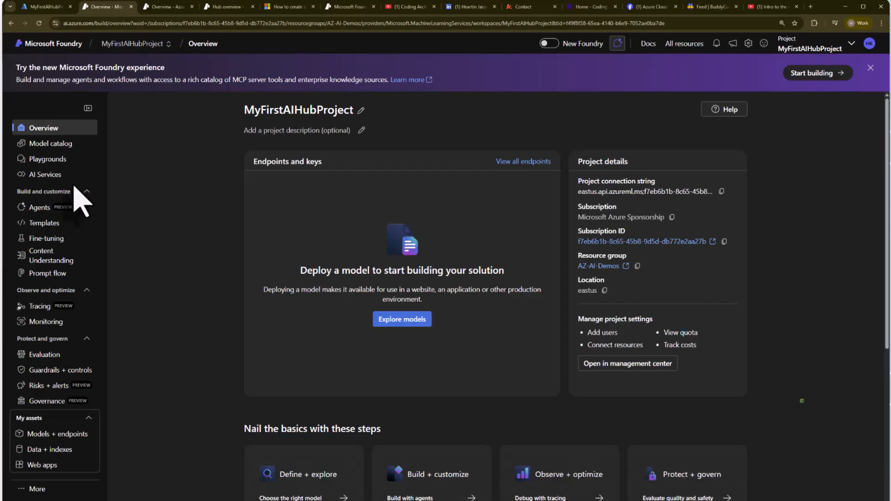
Step: Switch to the Azure portal and list the Foundry resources under Microsoft Foundry
left_click(44, 6)
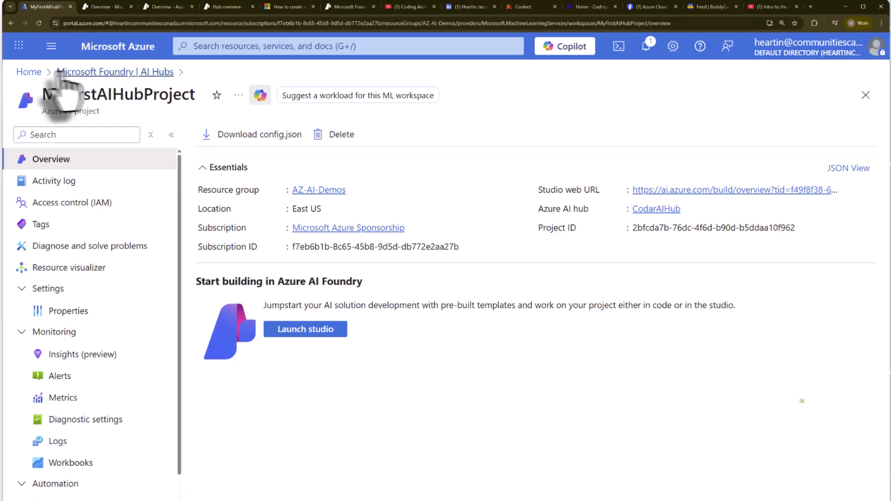
left_click(28, 72)
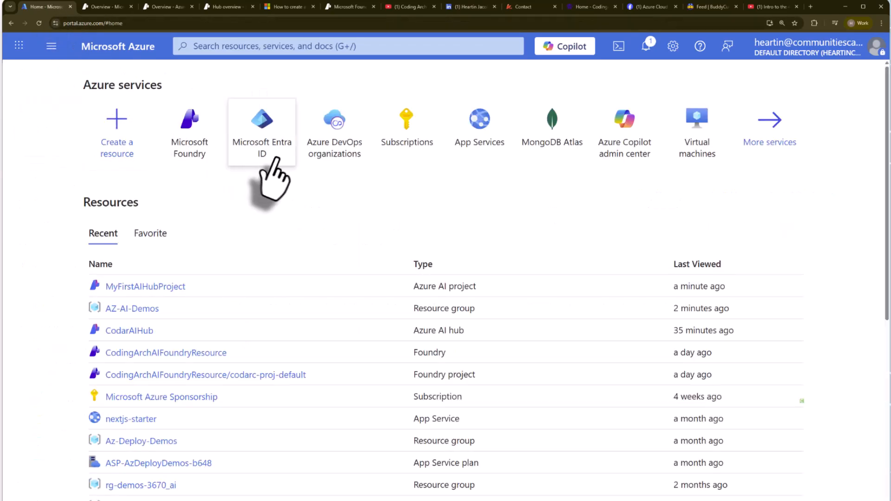
left_click(199, 158)
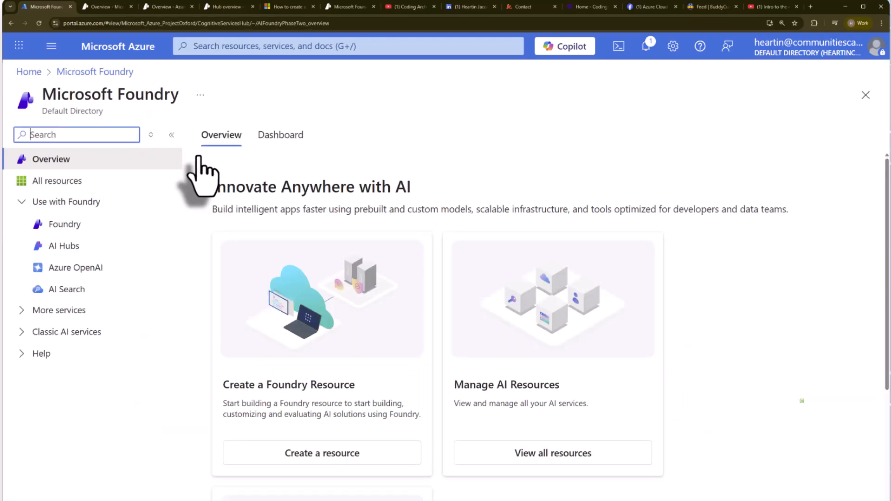
left_click(69, 226)
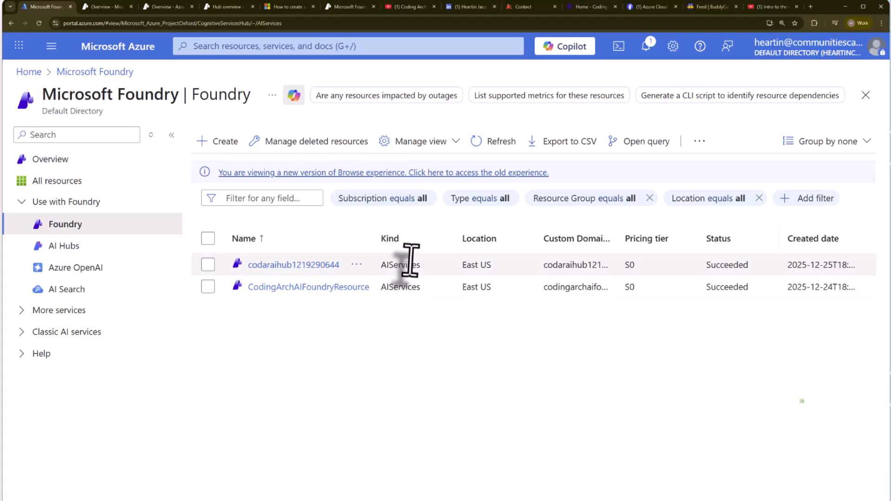
Step: Examine the Kind of the listed Foundry resources, highlighting the value for CodingArchAIFoundryResource and clearing the highlight
left_click_drag(374, 239, 419, 240)
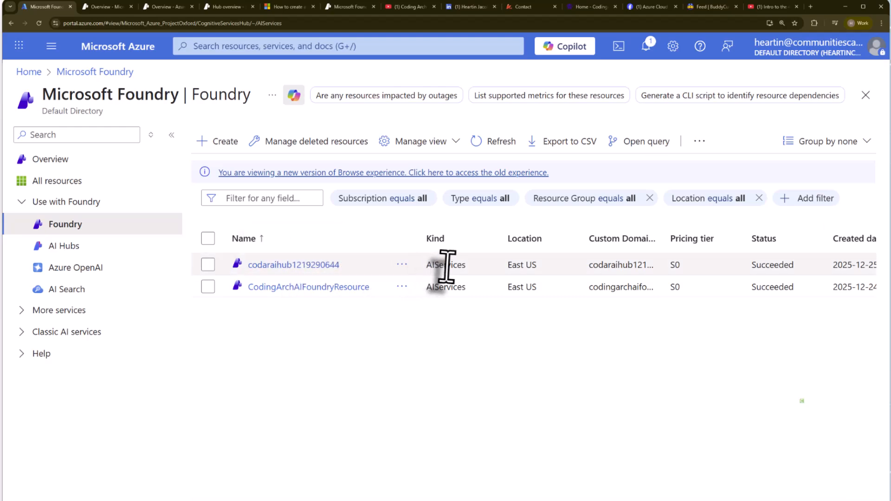
left_click(436, 288)
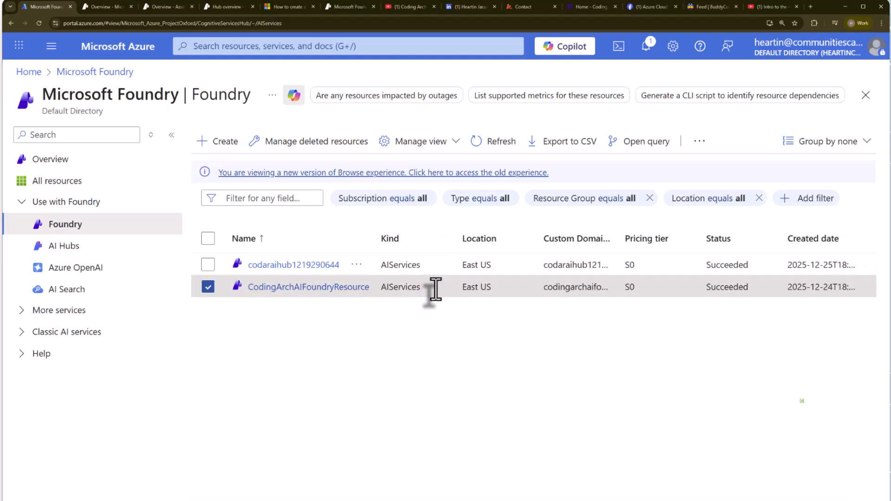
double_click(388, 288)
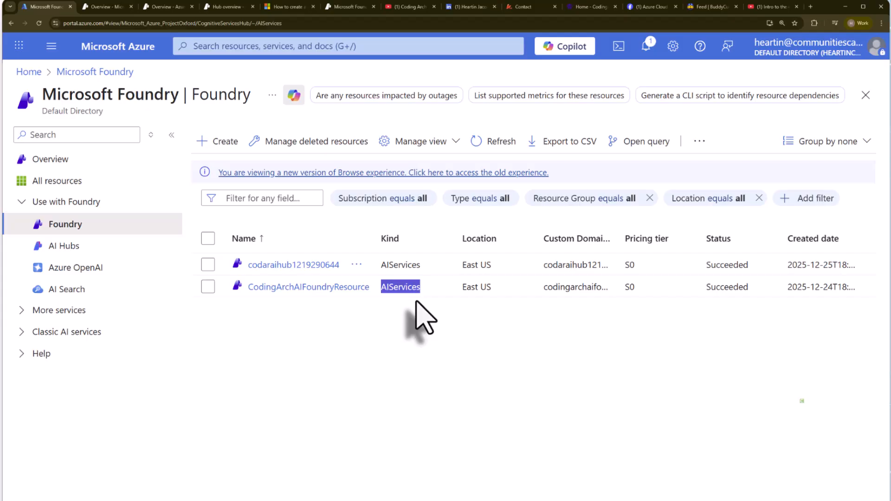
left_click(407, 325)
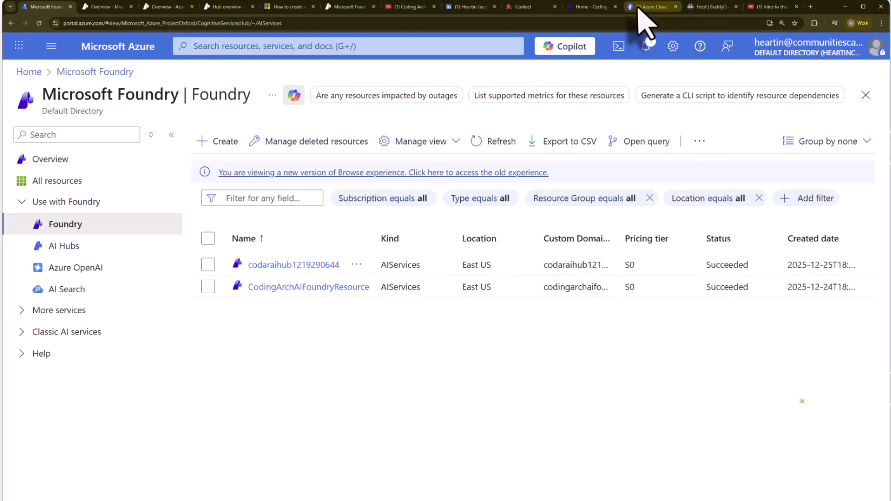
Step: View the Azure Cloud Facebook group, and examine the Buddy Cult community's discussion, event, chat and library spaces and its additional links
left_click(652, 7)
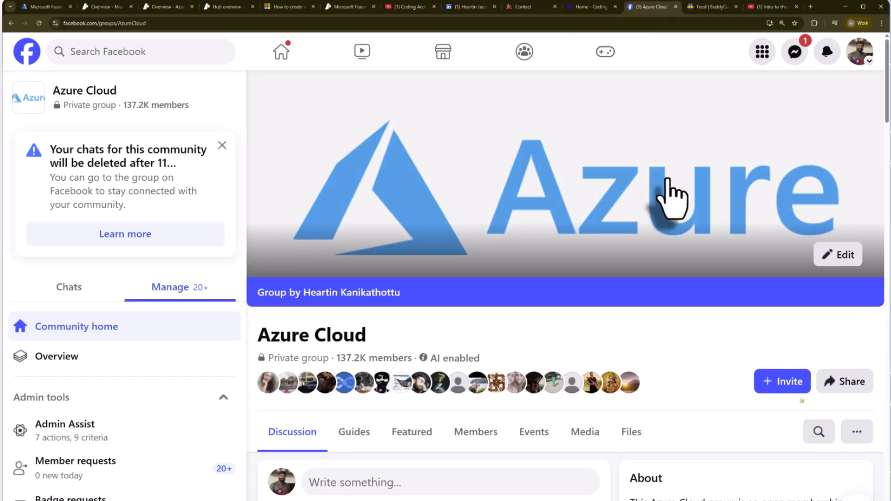
left_click(713, 7)
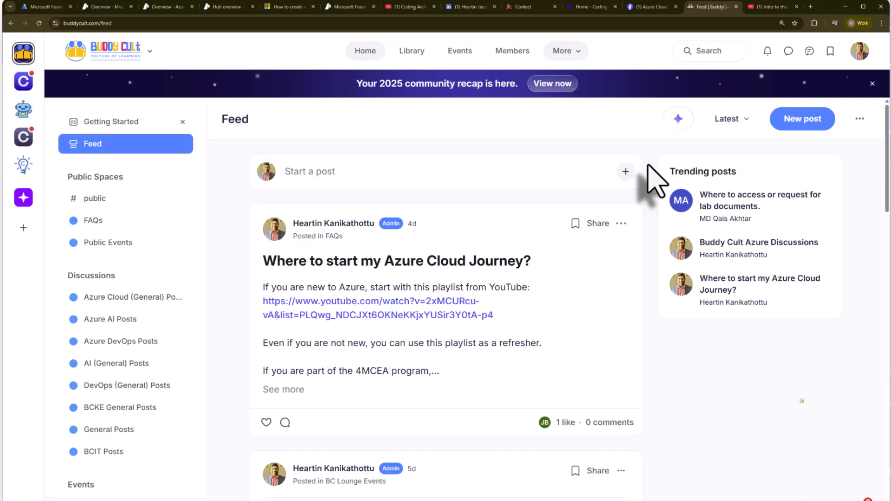
scroll(167, 379, "down", 4)
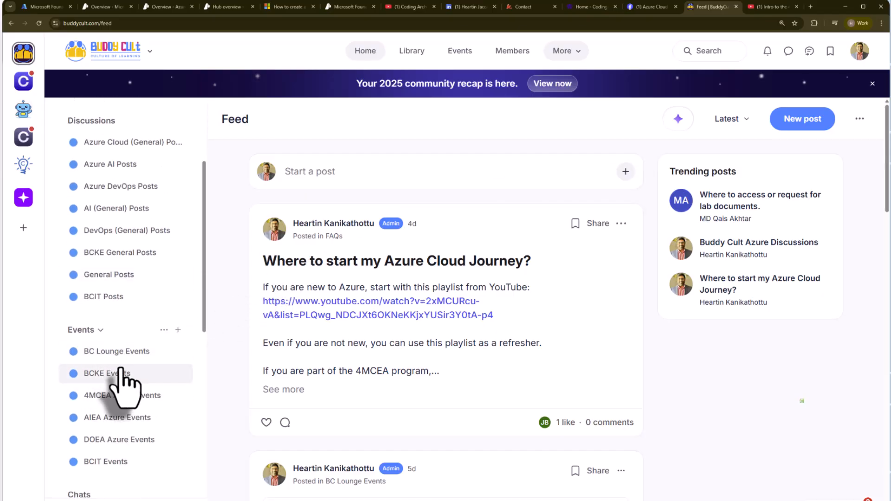
scroll(121, 378, "down", 2)
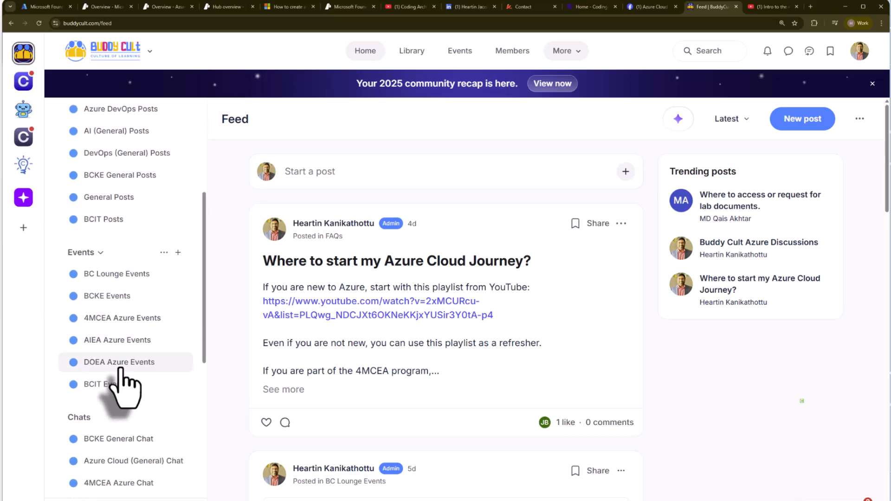
scroll(120, 369, "down", 3)
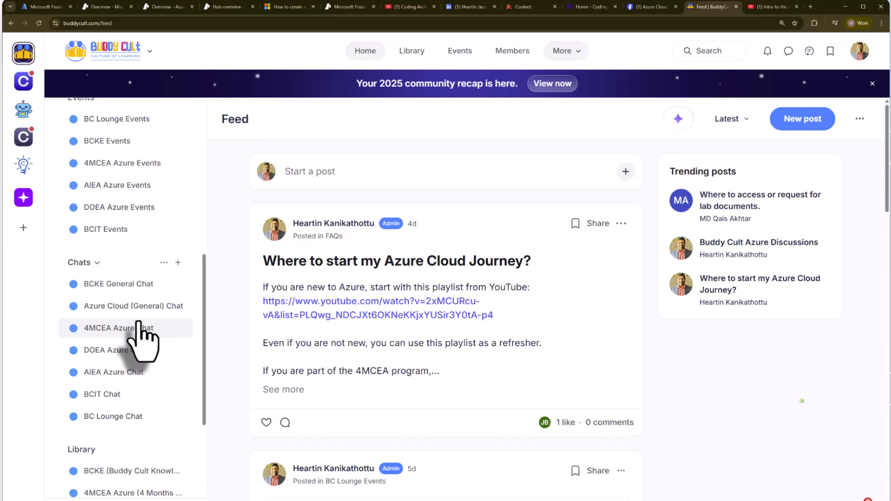
scroll(140, 329, "down", 4)
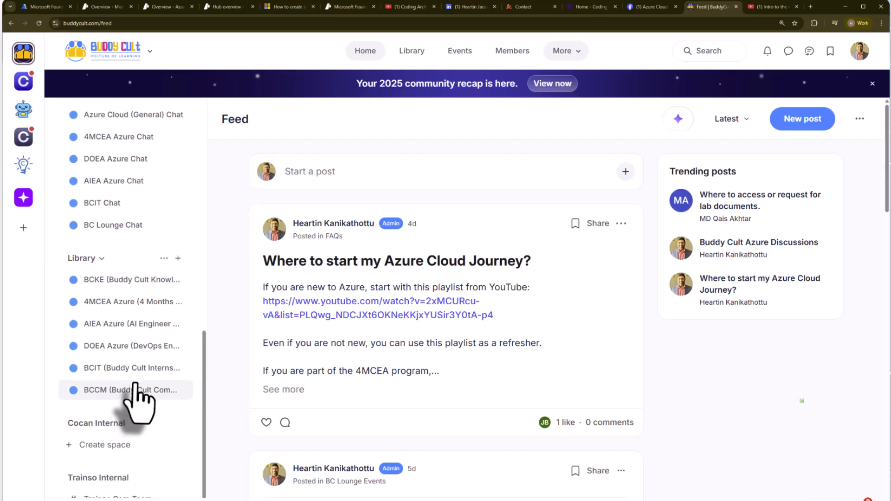
scroll(121, 386, "up", 10)
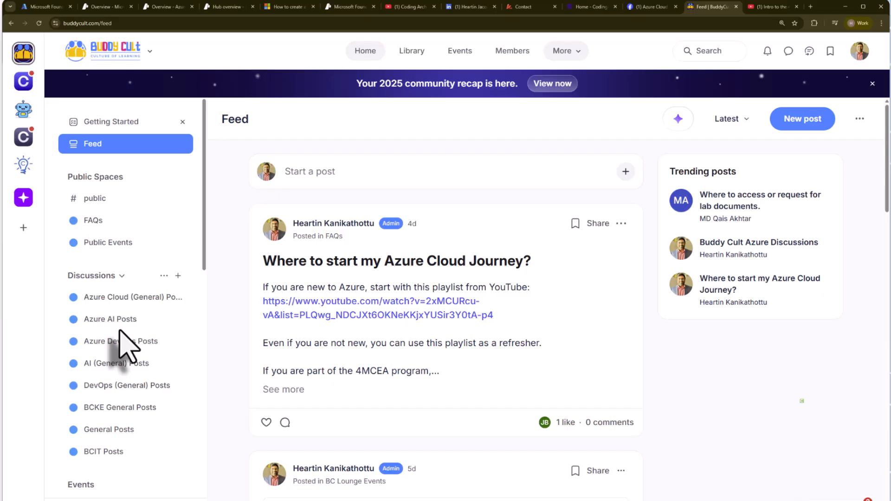
left_click(576, 57)
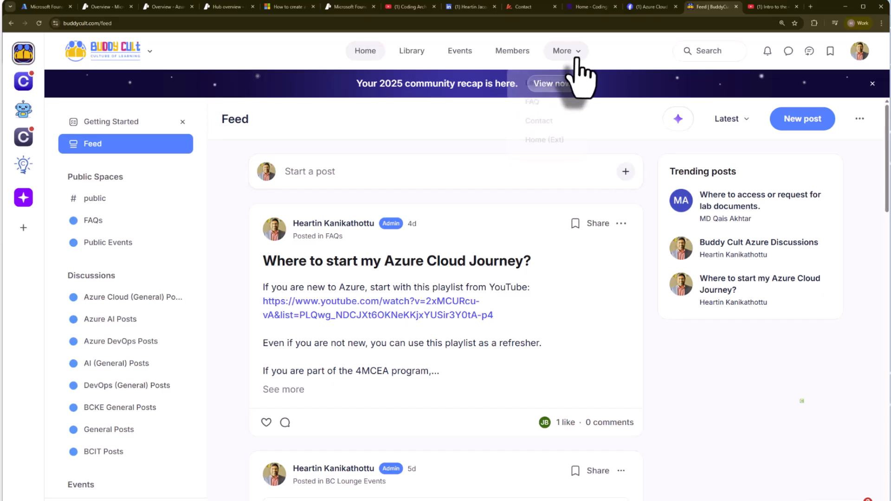
left_click(613, 331)
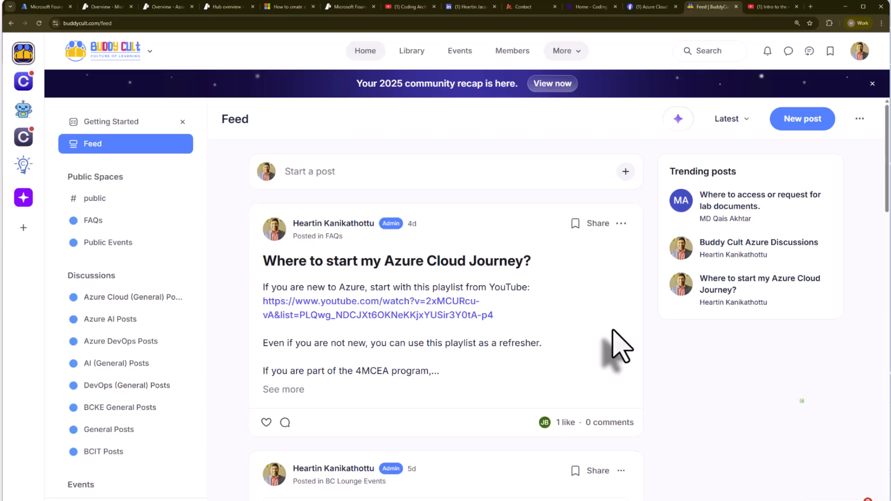
Step: Switch back to the Azure portal and return to its home page
left_click(37, 7)
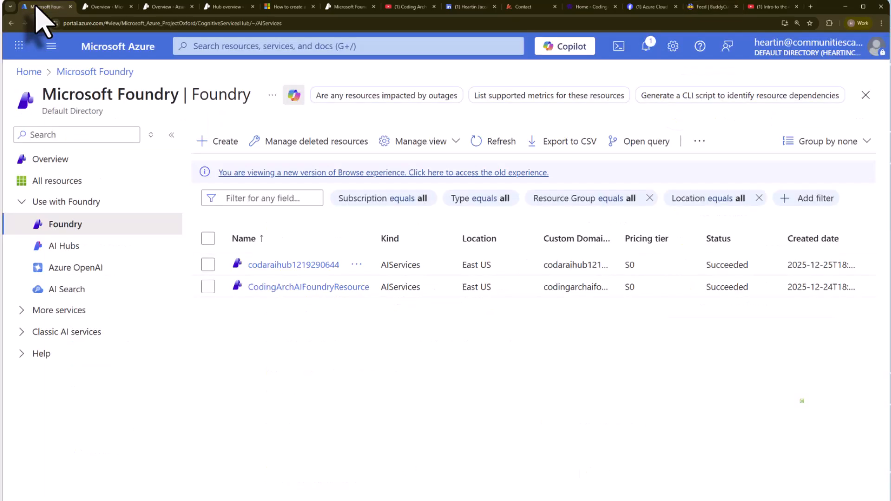
left_click(29, 71)
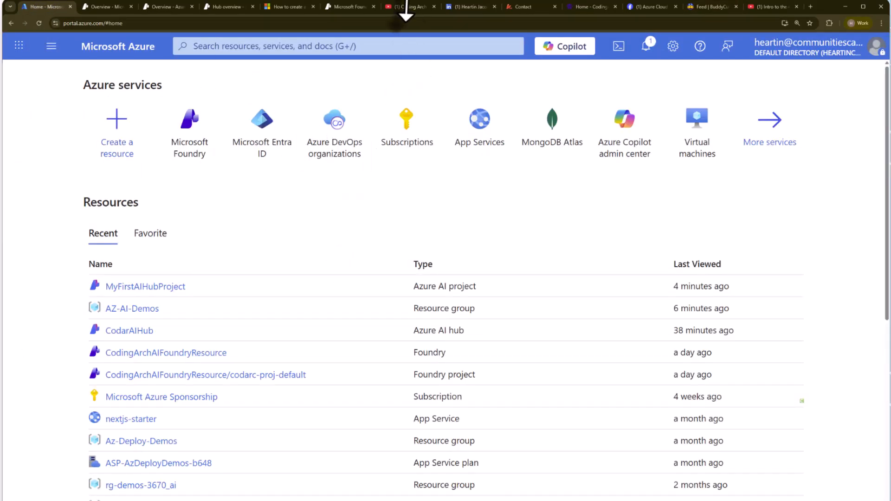
Step: View the Coding Architect AI YouTube channel and the Intro to the 4MCEA(AZ-104+) Program video, and return to the Azure portal
left_click(409, 7)
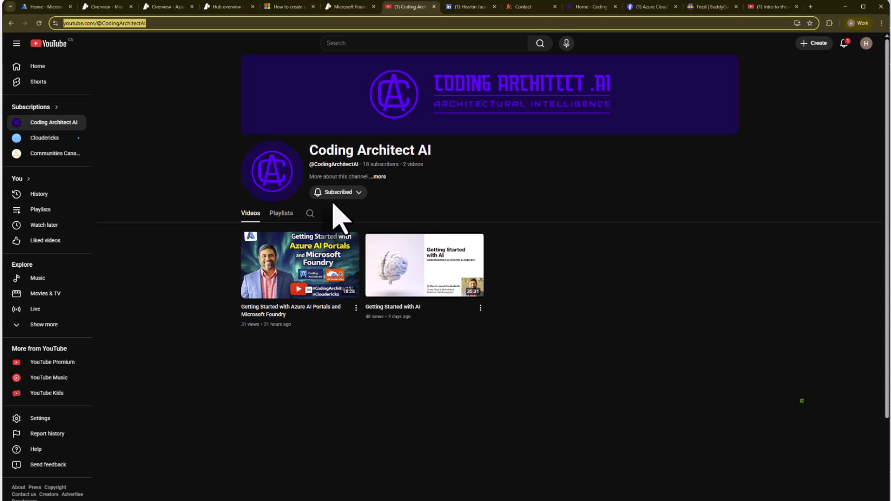
left_click(766, 7)
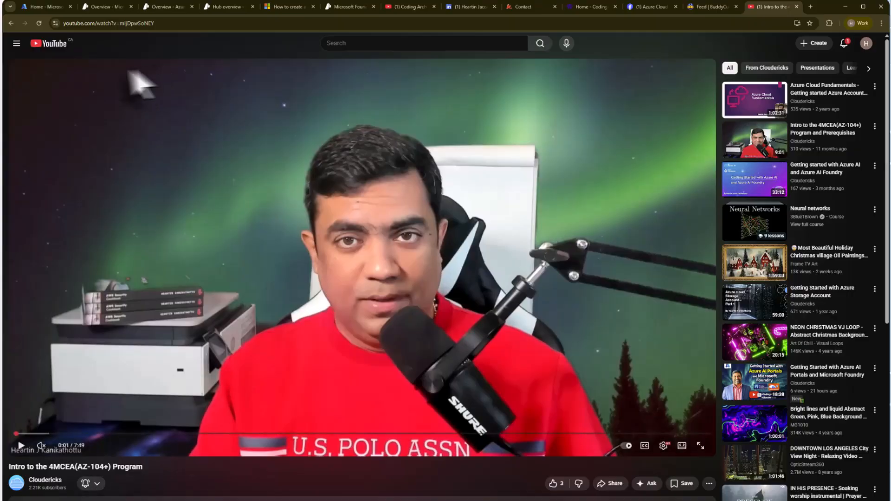
left_click(45, 7)
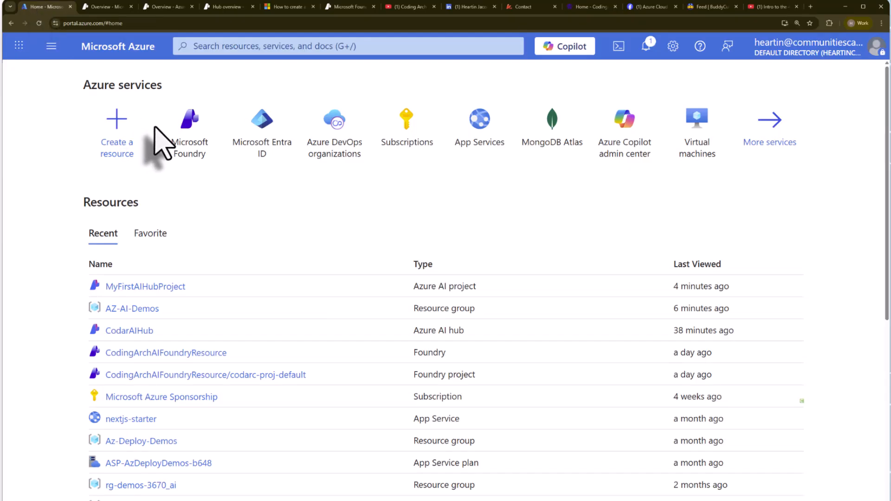